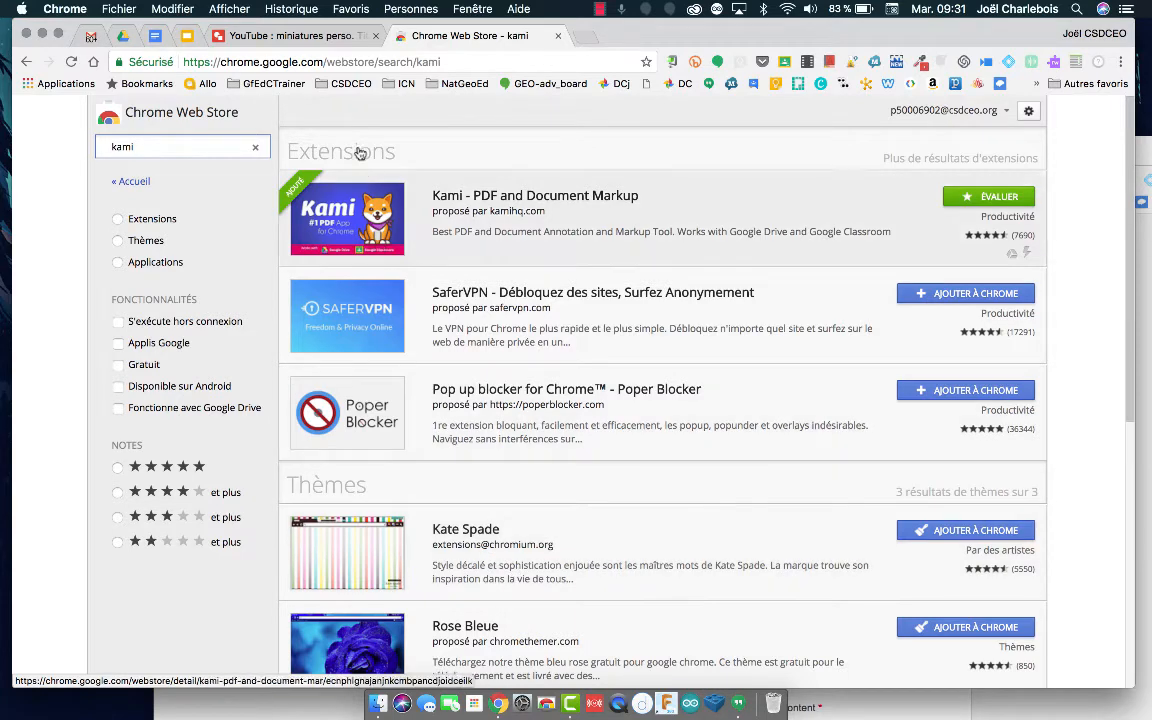
Switch to Google Drive and open DigitalCitizenship_Lessonplan_FR.pdf from the search results with Kami
{"action": "left_click", "coordinate": [121, 38]}
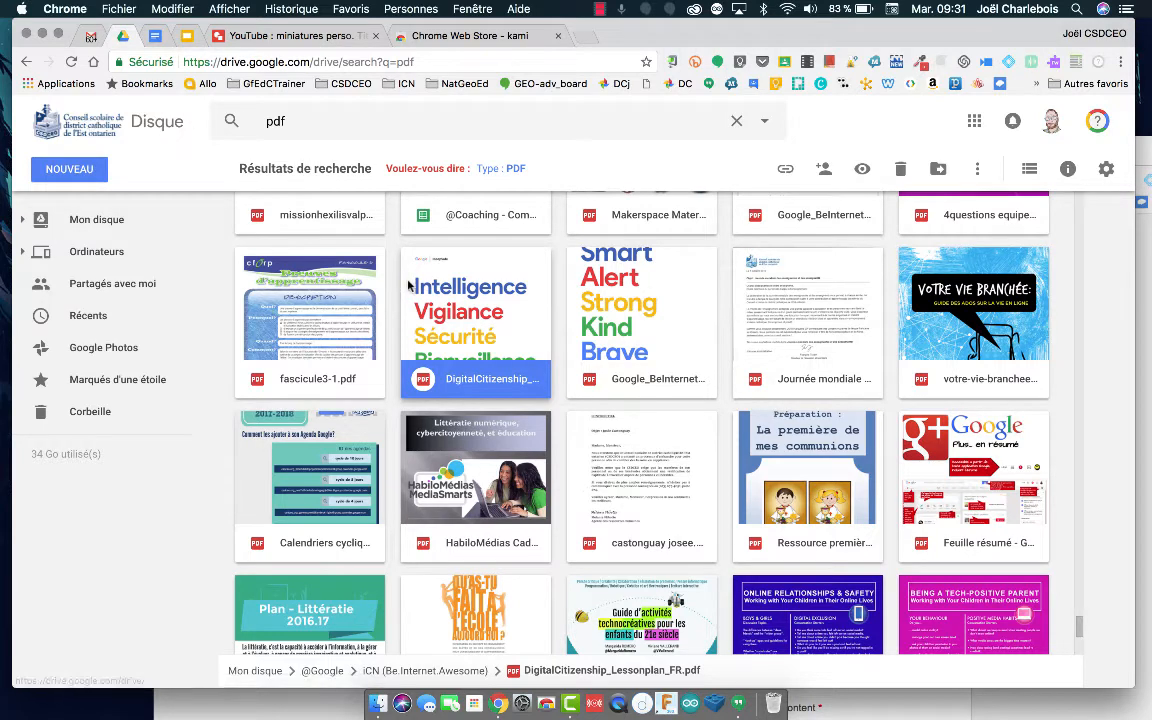
{"action": "right_click", "coordinate": [475, 326]}
{"action": "key", "text": "Escape"}
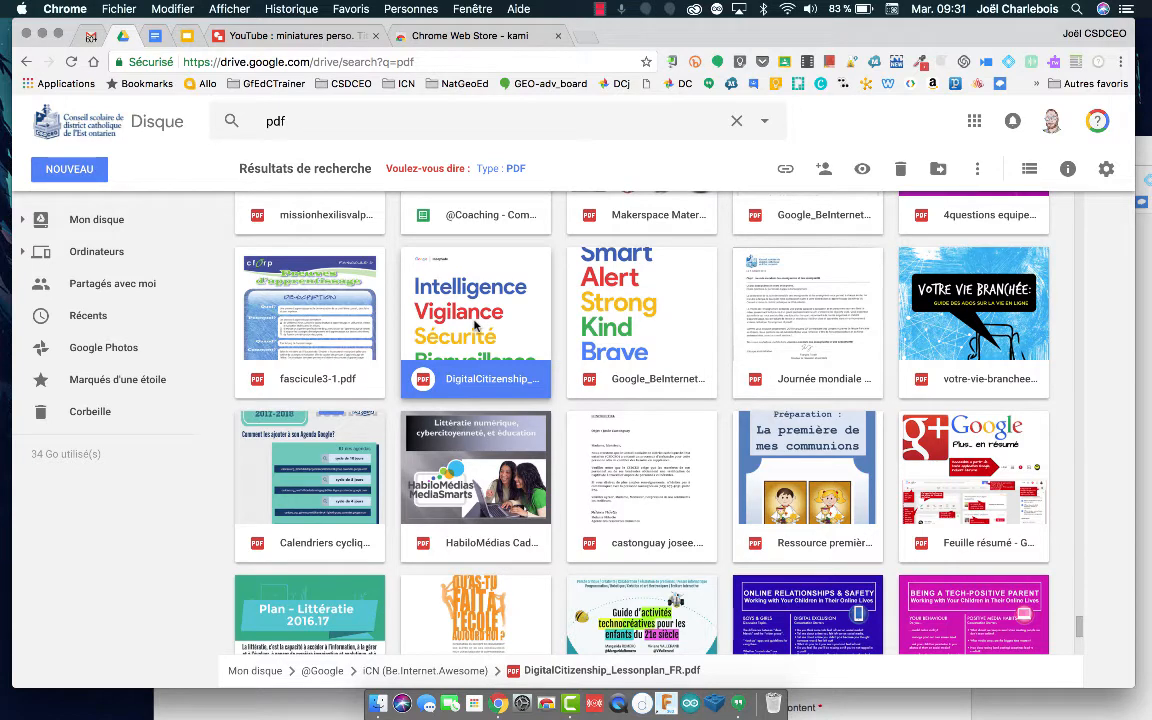
{"action": "right_click", "coordinate": [475, 326]}
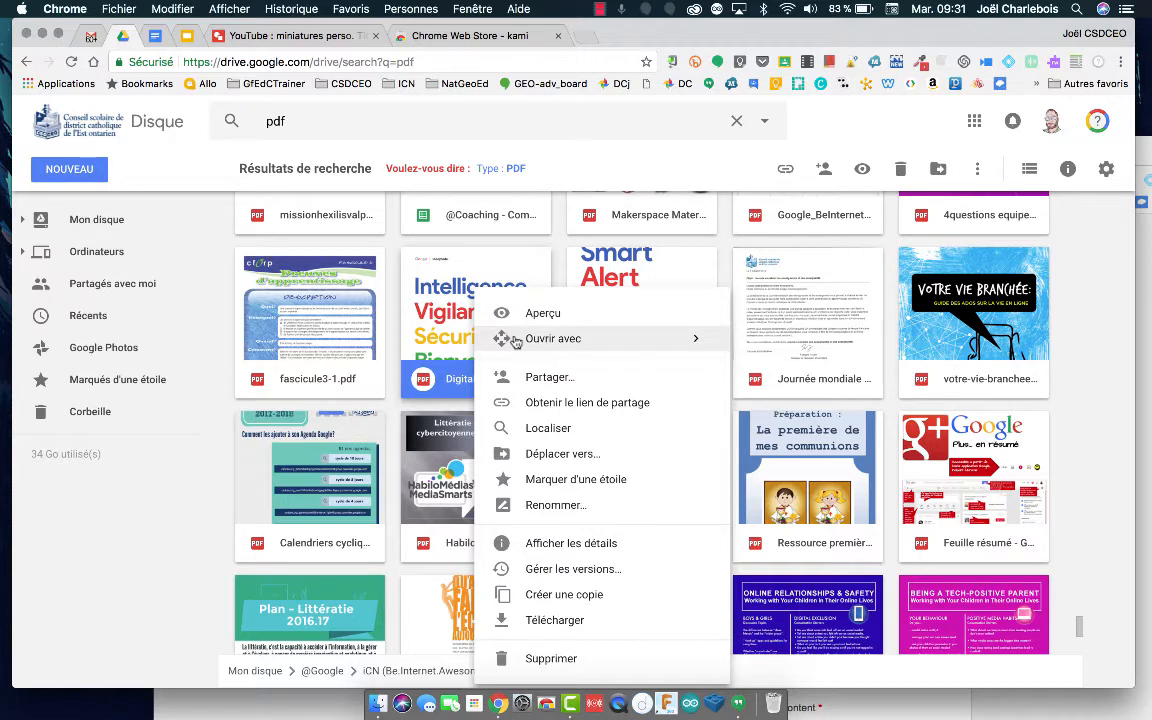
{"action": "left_click", "coordinate": [690, 342]}
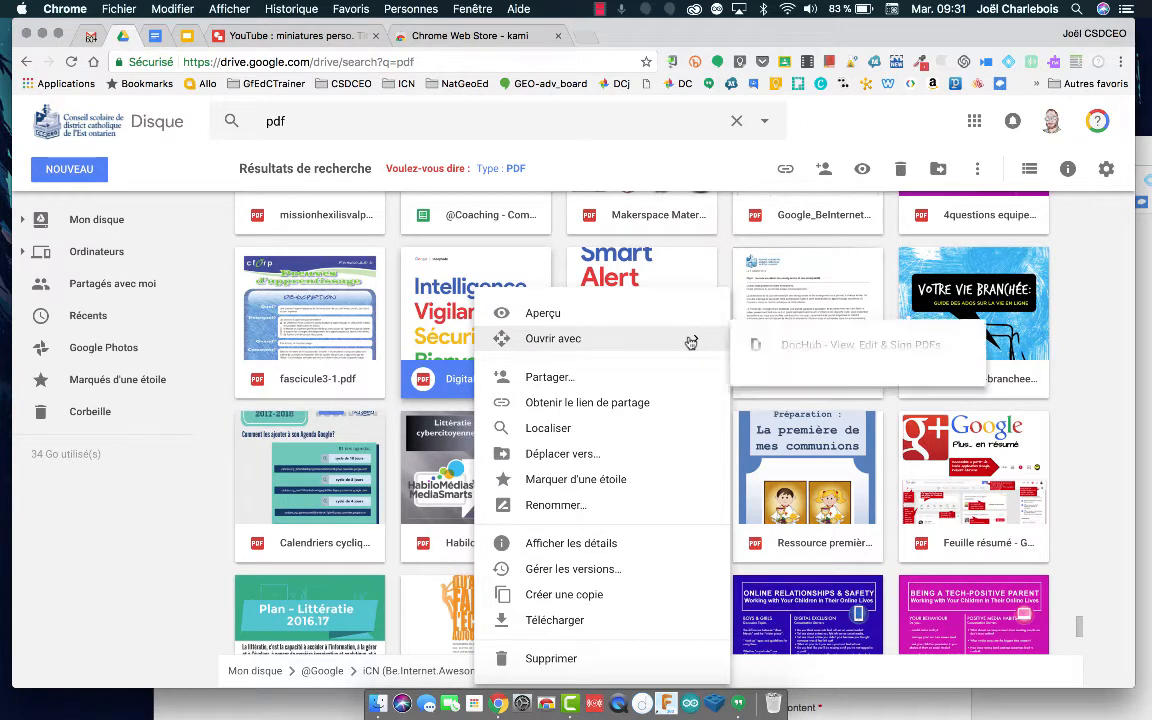
{"action": "left_click", "coordinate": [795, 481]}
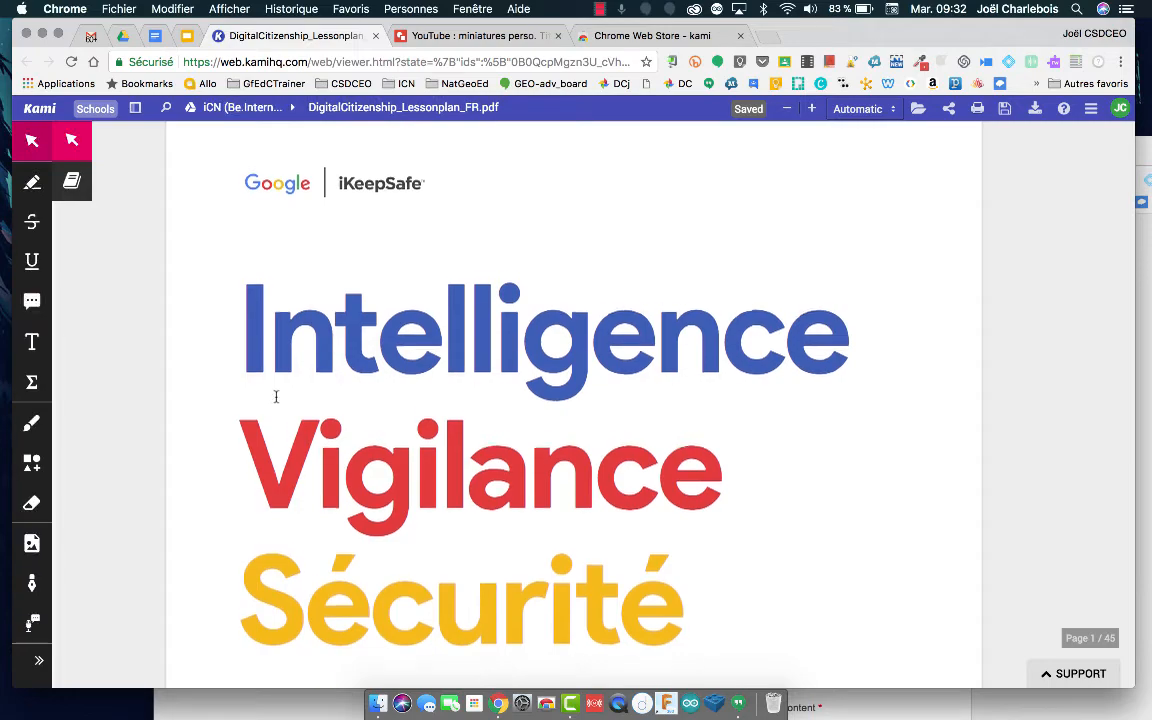
Select the opening sentence on page 2, from "Bienvenue dans le cours" to "(iKeepSafe.org)"
{"action": "scroll", "coordinate": [276, 397], "scroll_direction": "down", "scroll_amount": 10}
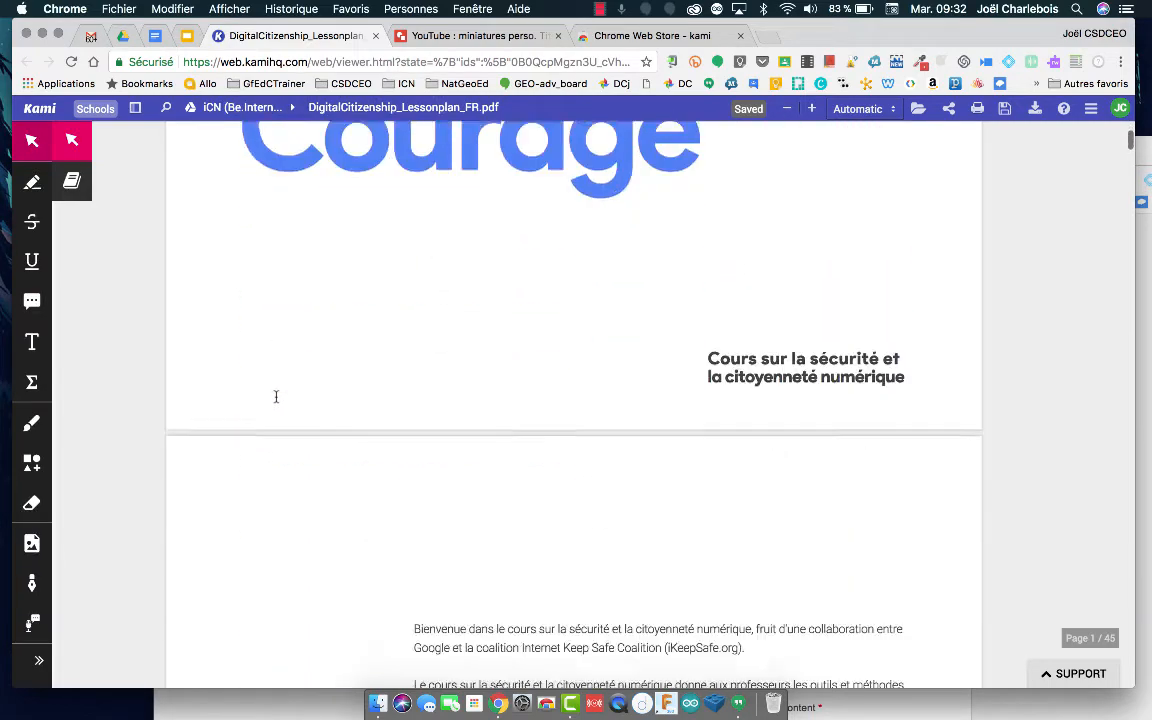
{"action": "scroll", "coordinate": [276, 397], "scroll_direction": "down", "scroll_amount": 8}
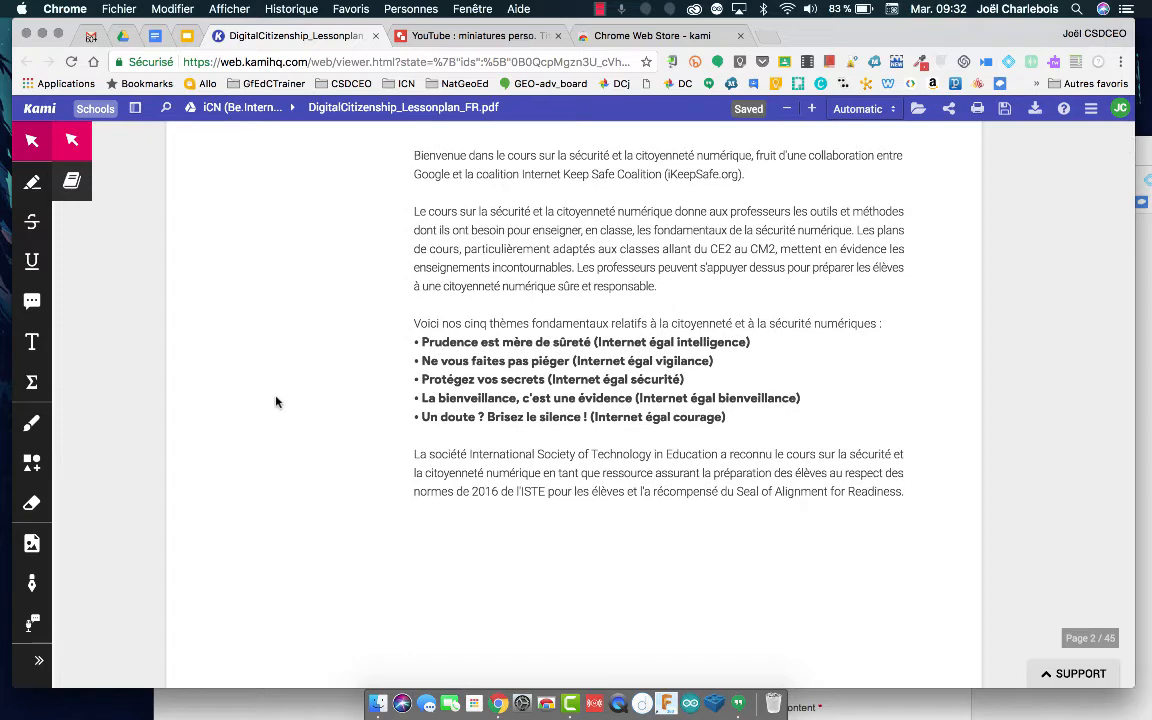
{"action": "scroll", "coordinate": [276, 400], "scroll_direction": "up", "scroll_amount": 2}
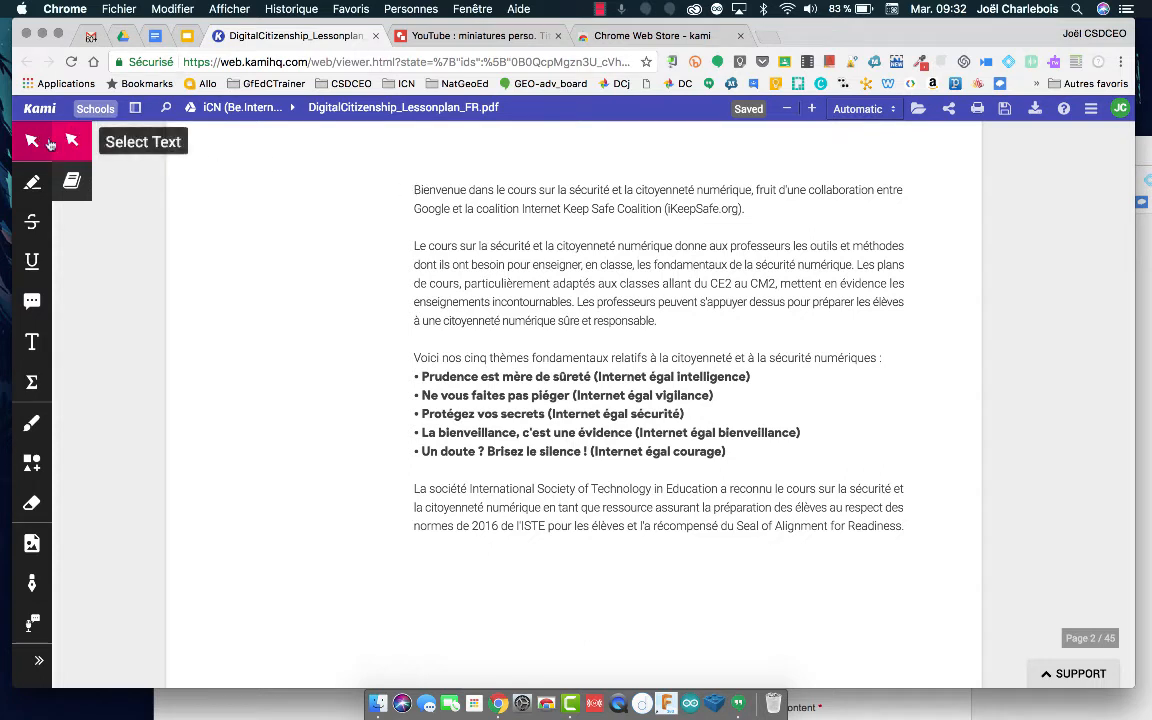
{"action": "left_click_drag", "start_coordinate": [414, 190], "coordinate": [748, 215]}
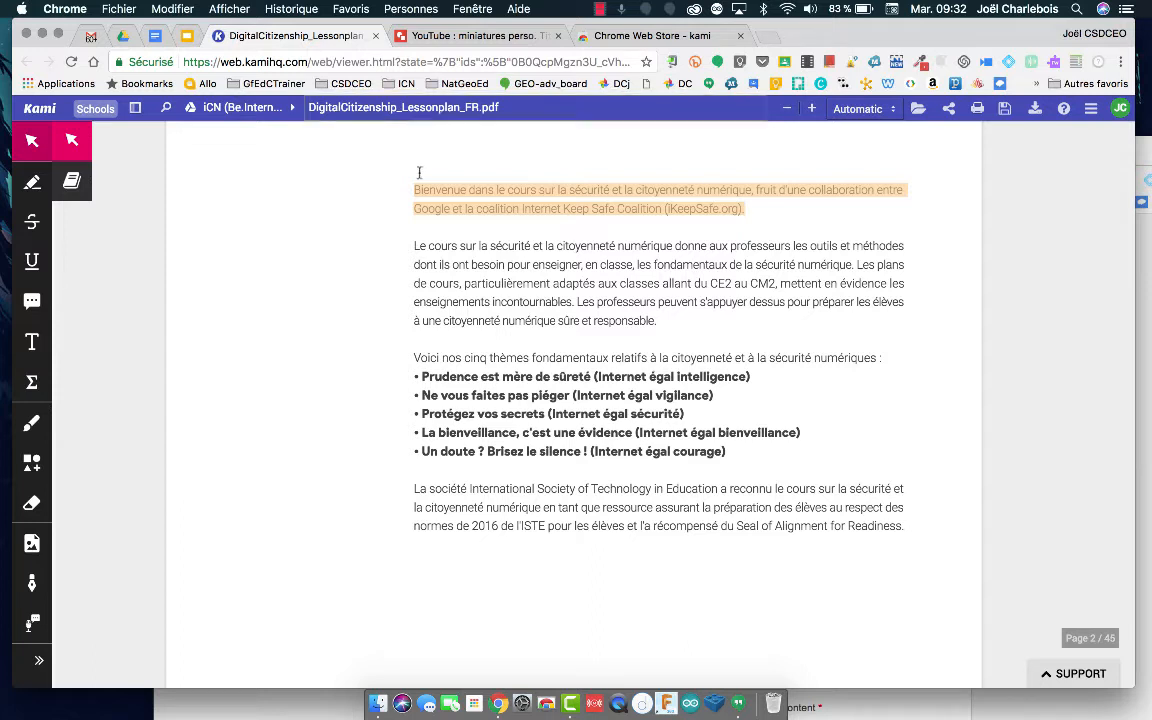
Look up the word "Internet" in the page's opening sentence with the Dictionary tool, and close its definition
{"action": "left_click", "coordinate": [68, 186]}
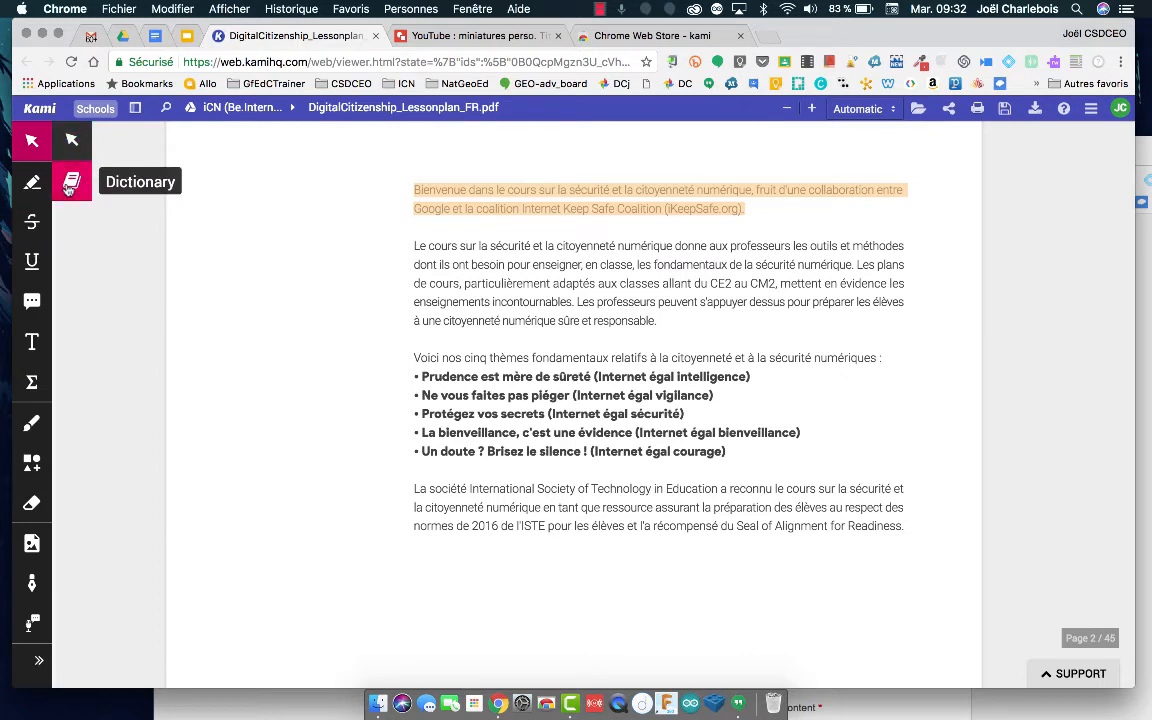
{"action": "left_click", "coordinate": [533, 206]}
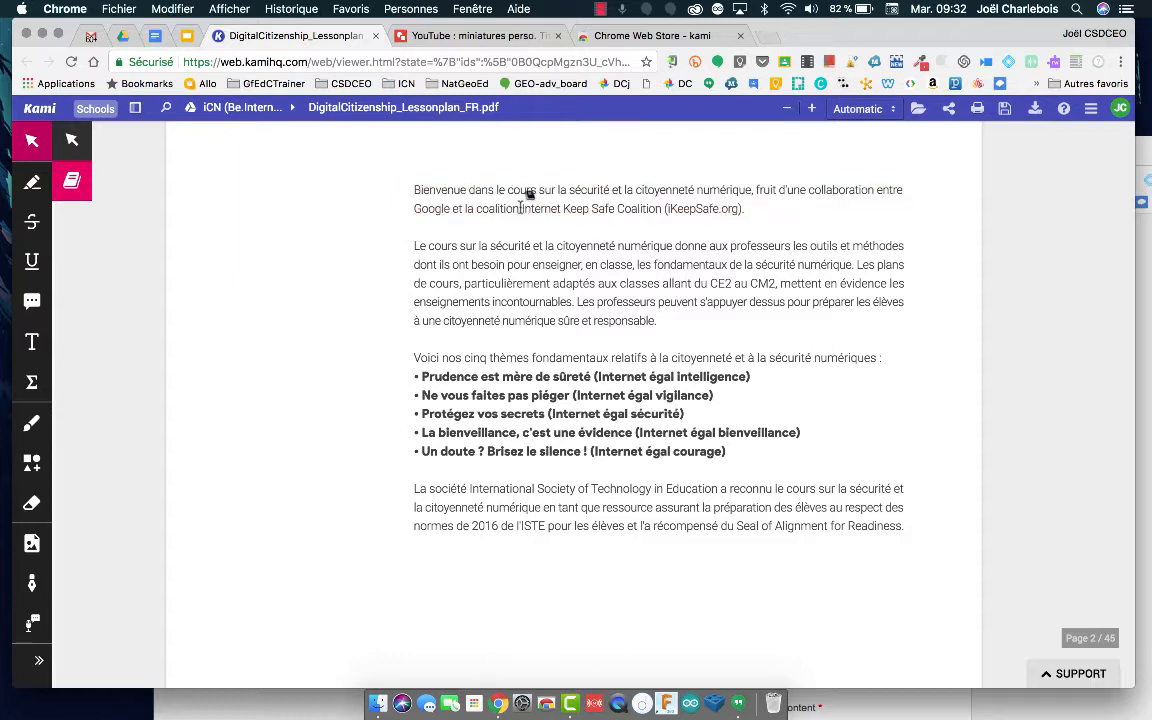
{"action": "left_click_drag", "start_coordinate": [522, 209], "coordinate": [559, 210]}
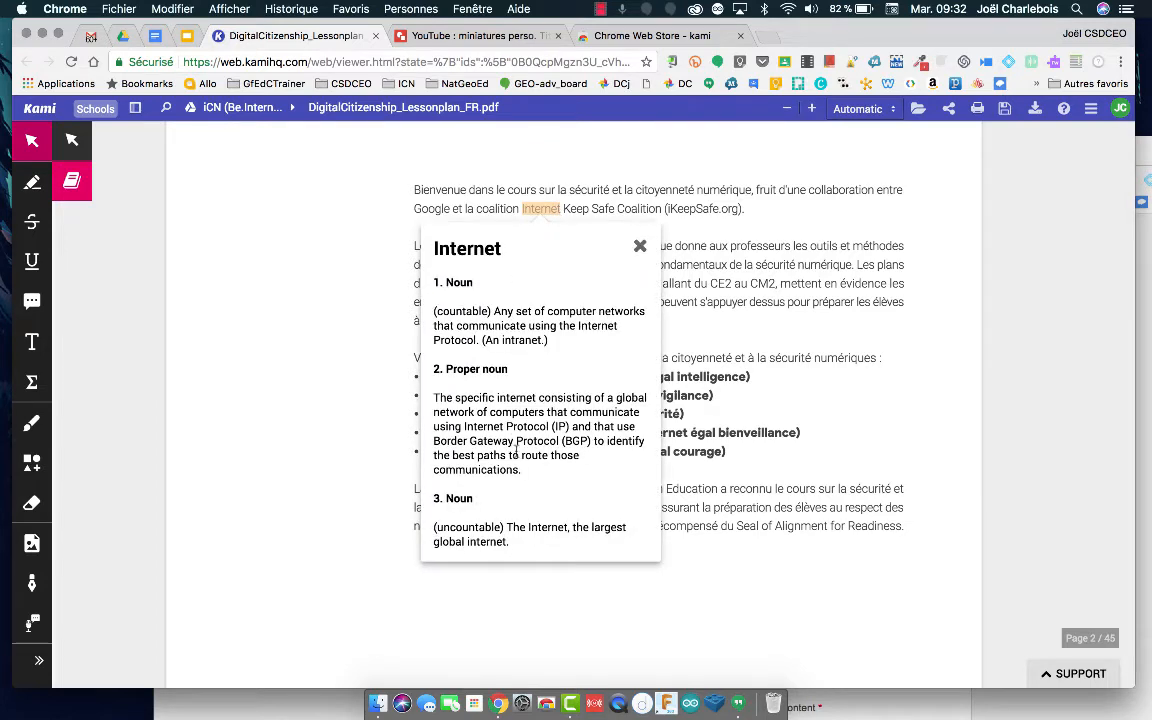
{"action": "scroll", "coordinate": [517, 393], "scroll_direction": "down", "scroll_amount": 1}
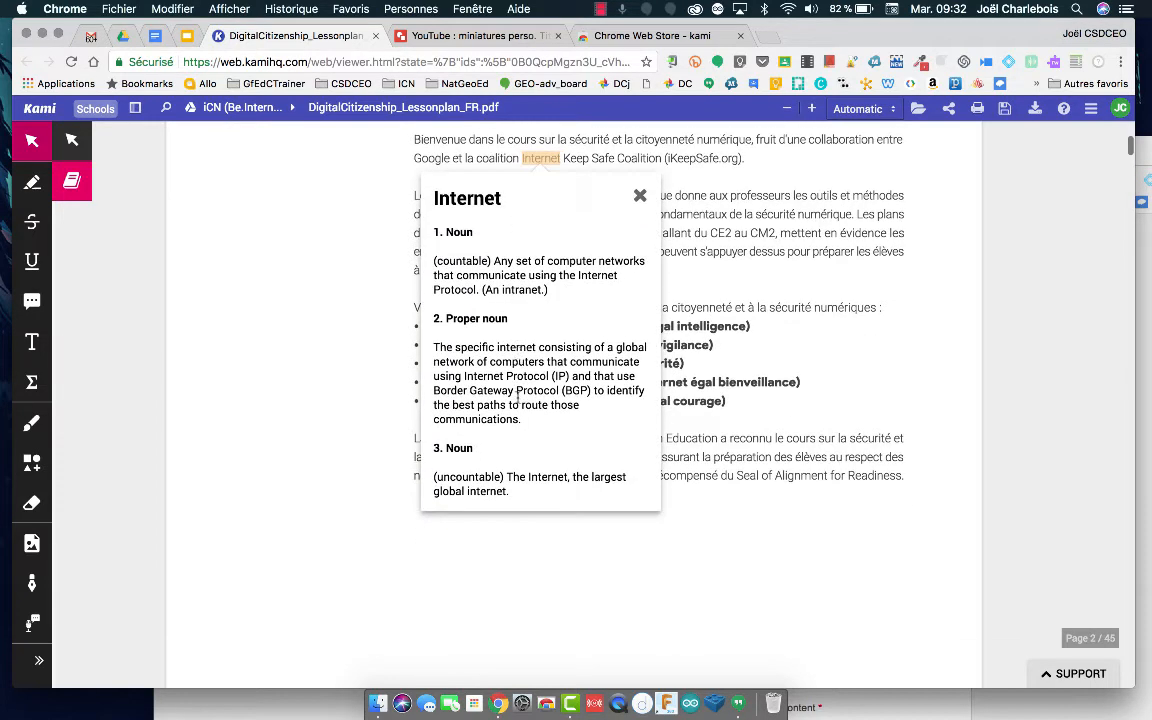
{"action": "left_click", "coordinate": [640, 195]}
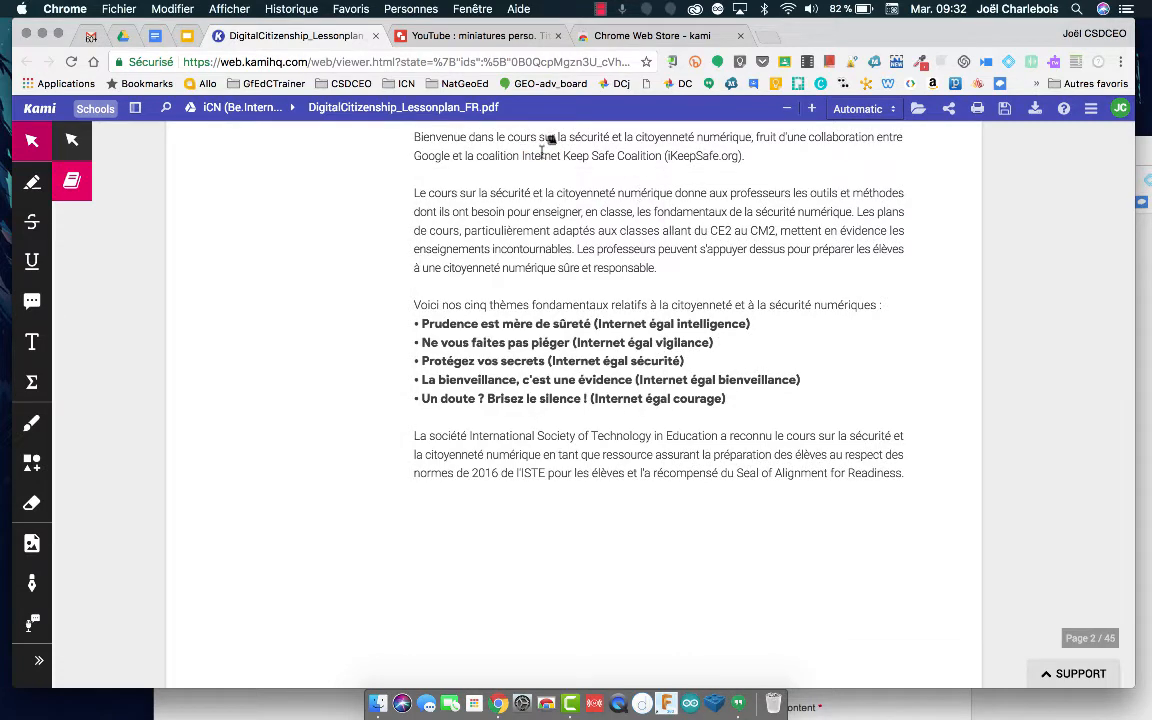
Activate the Highlight tool and try to replace the yellow swatch of its colour palette with pink
{"action": "scroll", "coordinate": [257, 177], "scroll_direction": "up", "scroll_amount": 1}
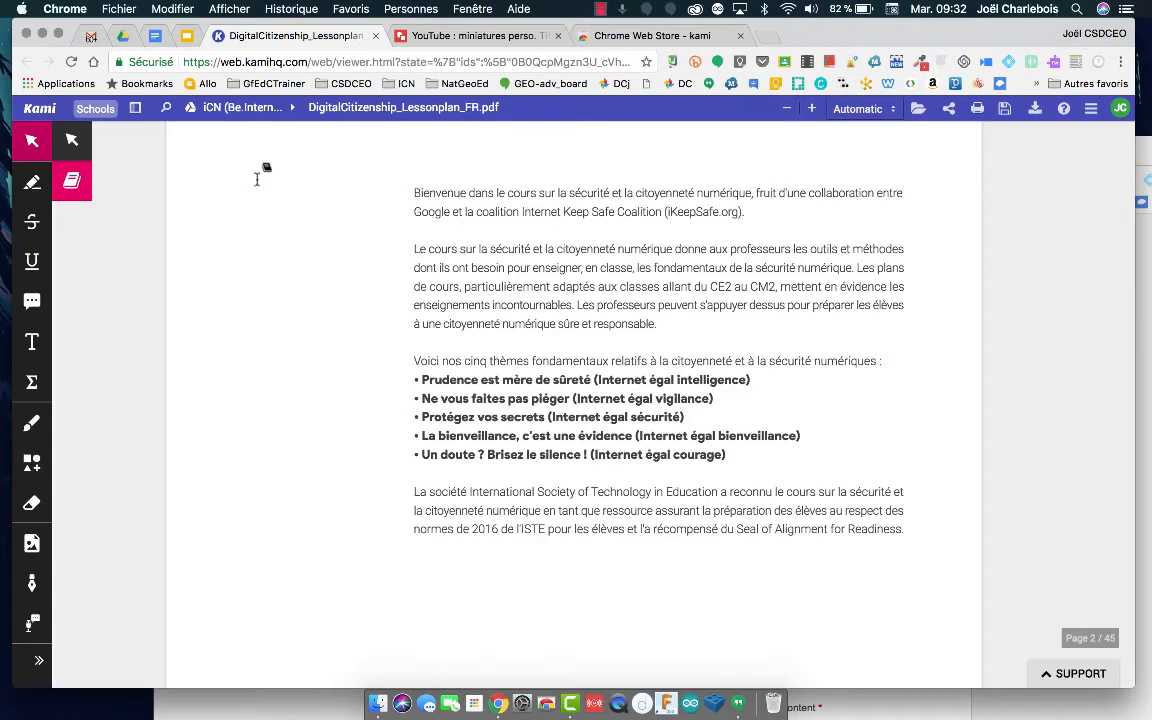
{"action": "left_click", "coordinate": [31, 184]}
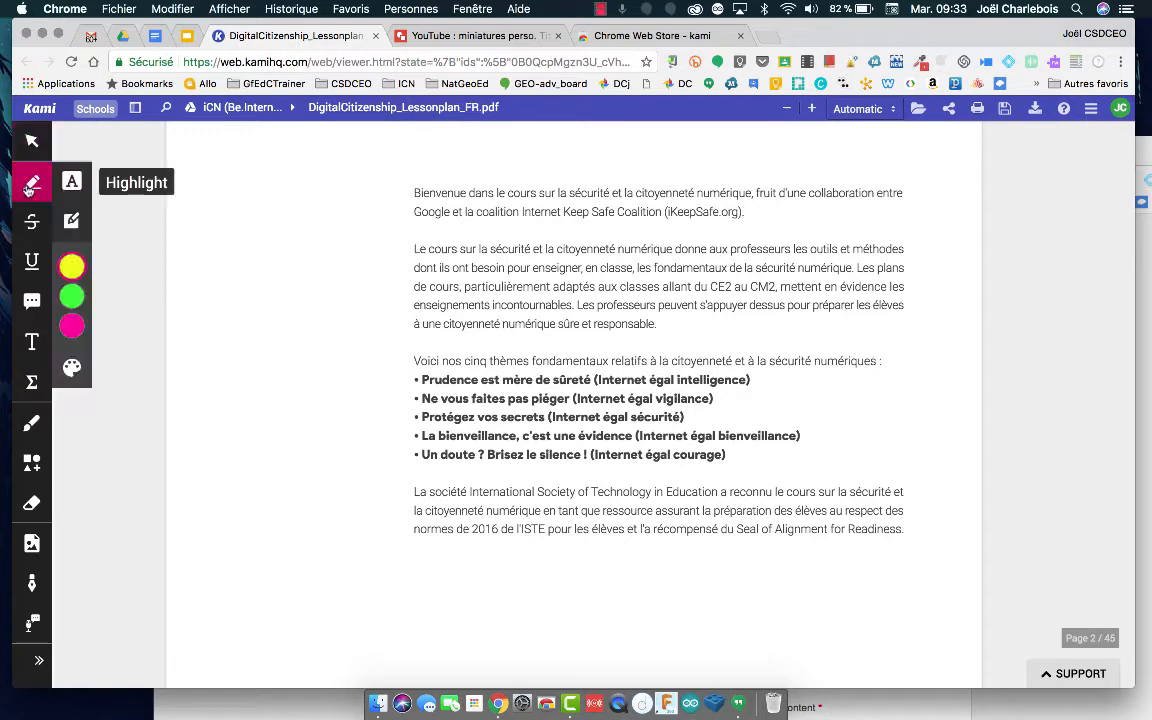
{"action": "left_click", "coordinate": [72, 368]}
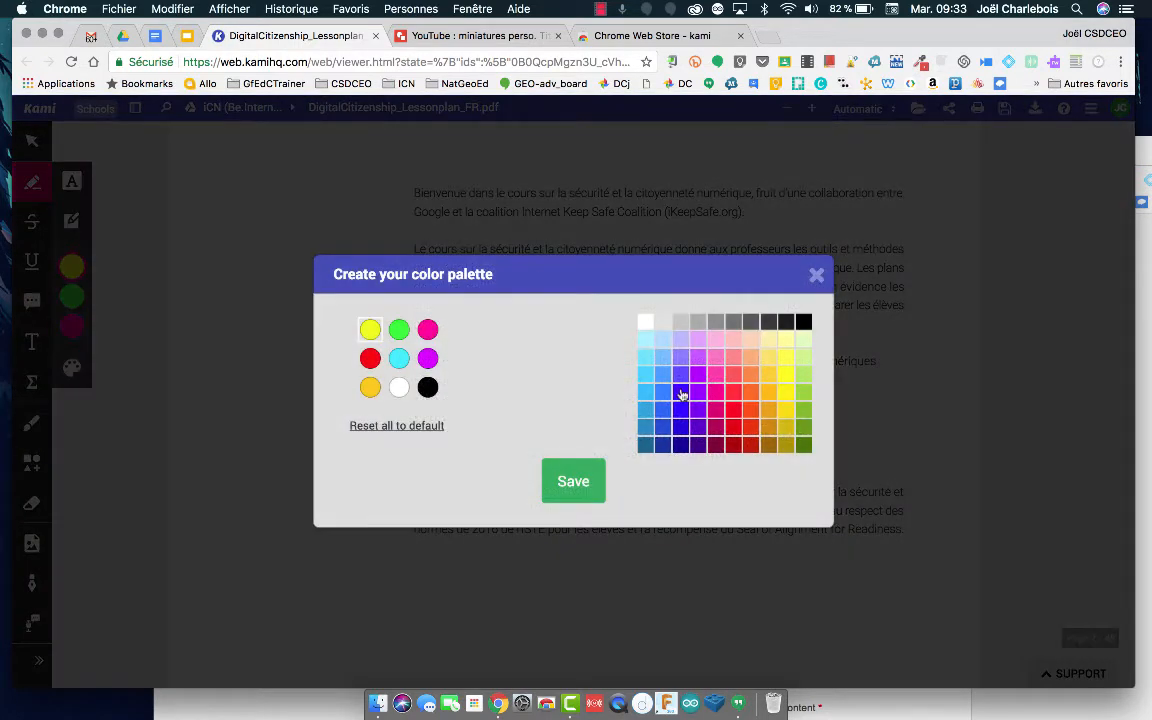
{"action": "left_click", "coordinate": [716, 374]}
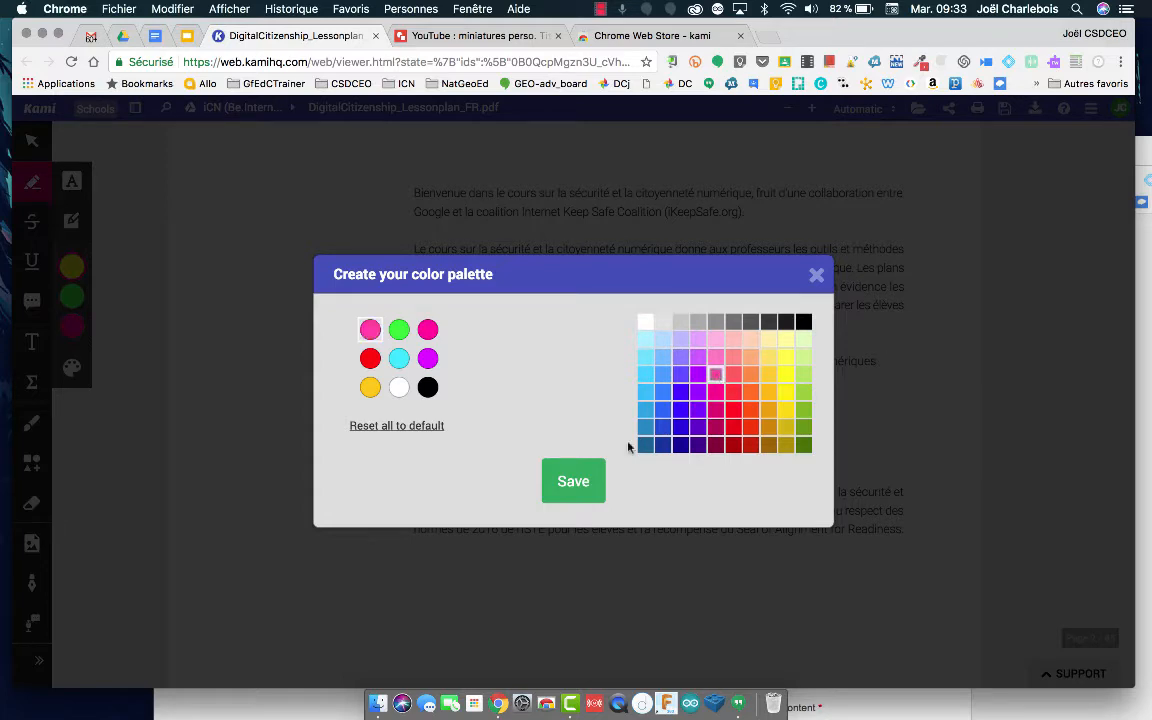
{"action": "left_click", "coordinate": [570, 480]}
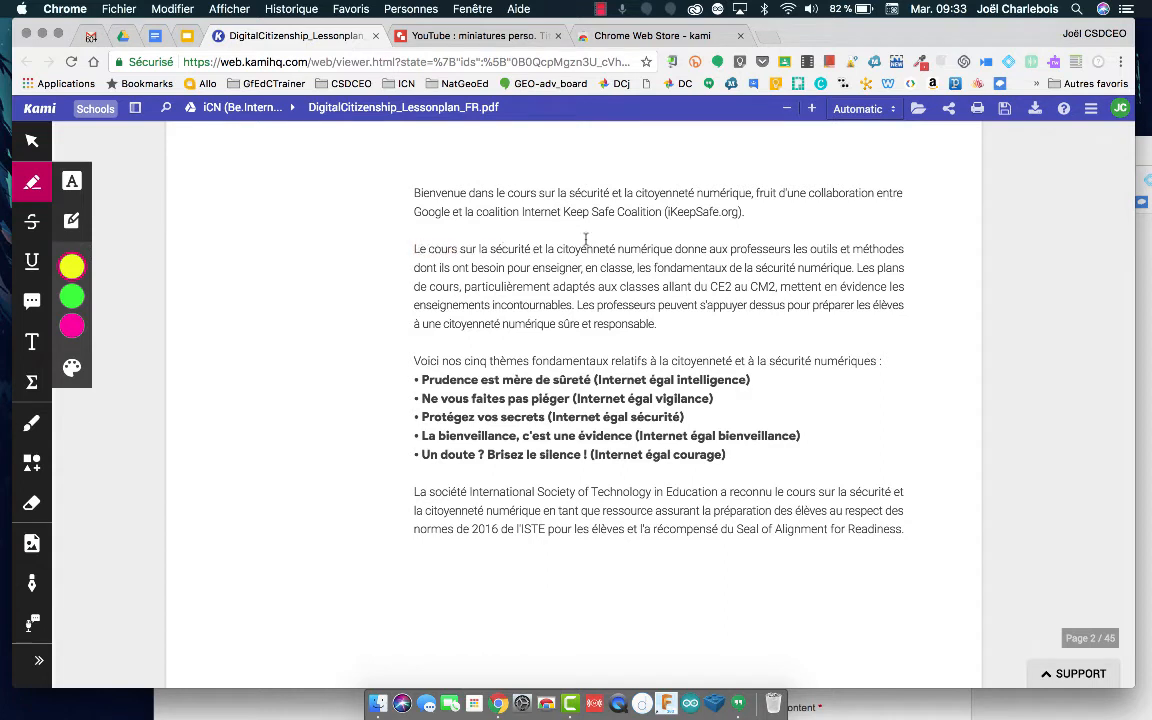
Highlight the line "Le cours sur la sécurité et la citoyenneté numérique donne aux professeurs les outils et méthodes" and recolour it purple
{"action": "left_click_drag", "start_coordinate": [414, 249], "coordinate": [904, 250]}
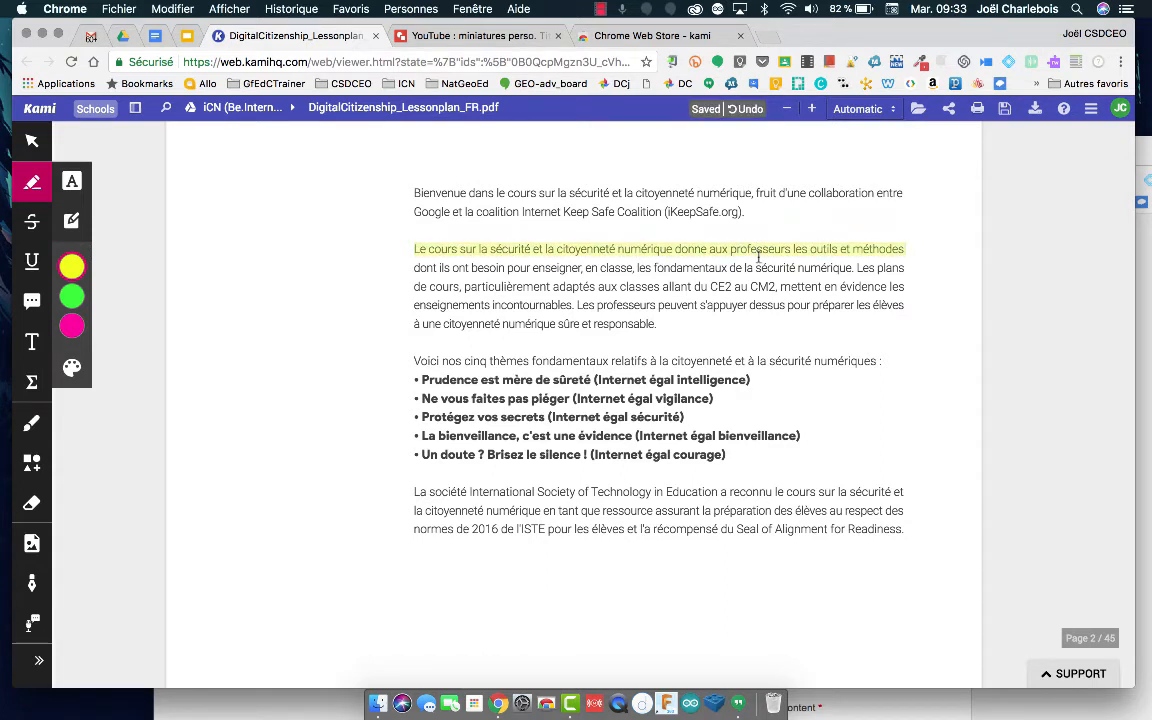
{"action": "left_click", "coordinate": [698, 250]}
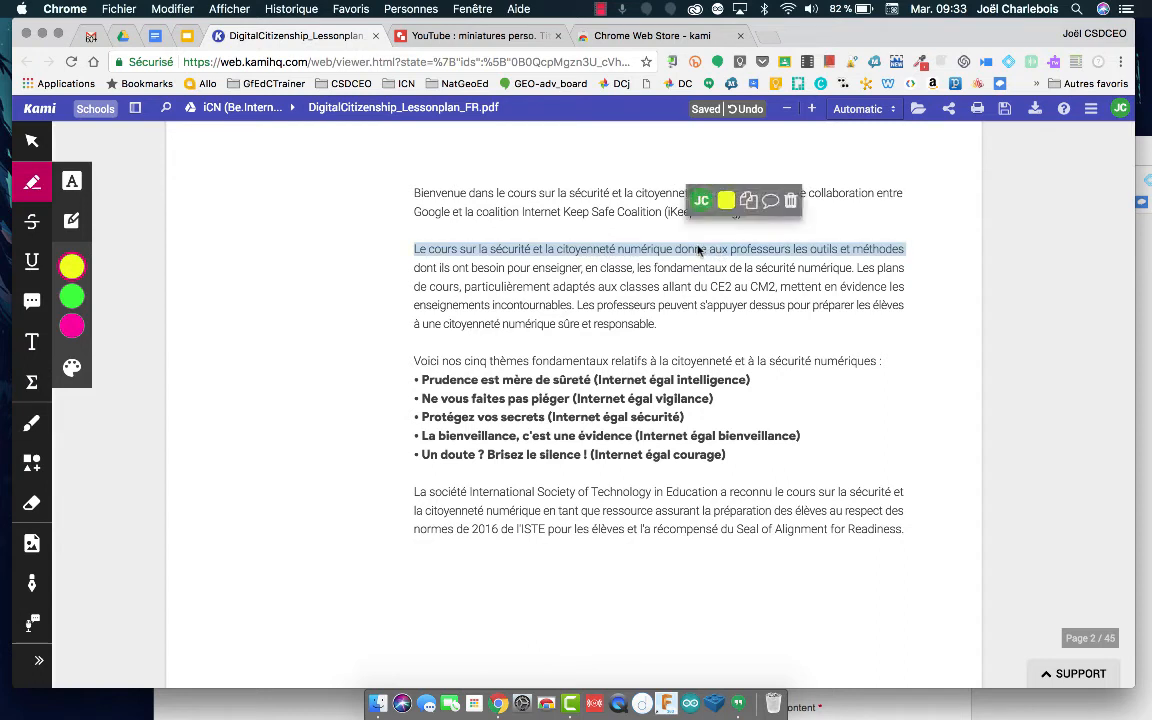
{"action": "left_click", "coordinate": [726, 200]}
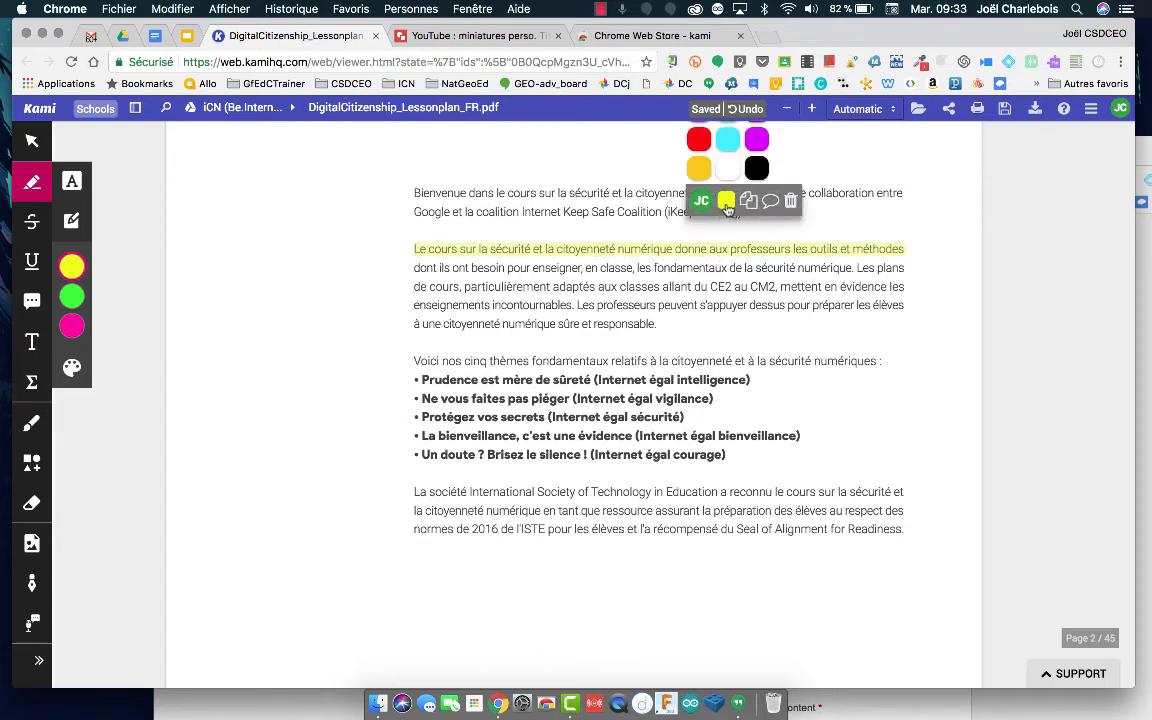
{"action": "left_click", "coordinate": [755, 140]}
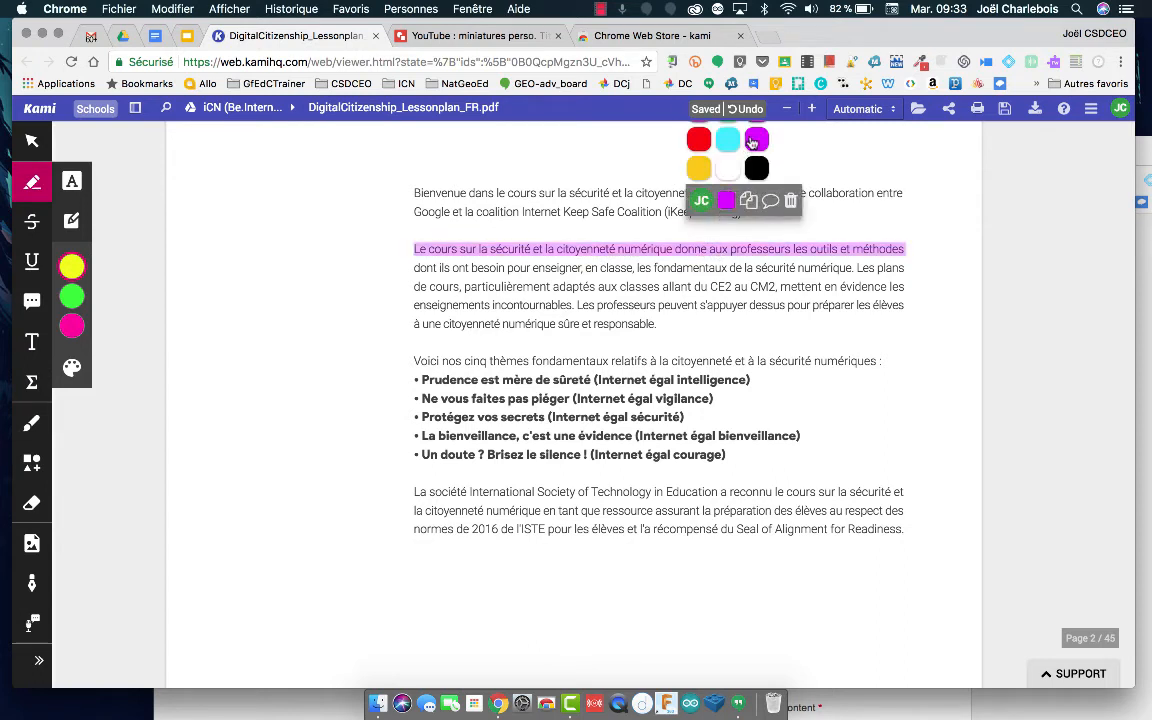
Attach the text comment "A regarder ici!" to the purple highlight, dismissing the incoming chat notifications
{"action": "left_click", "coordinate": [771, 202]}
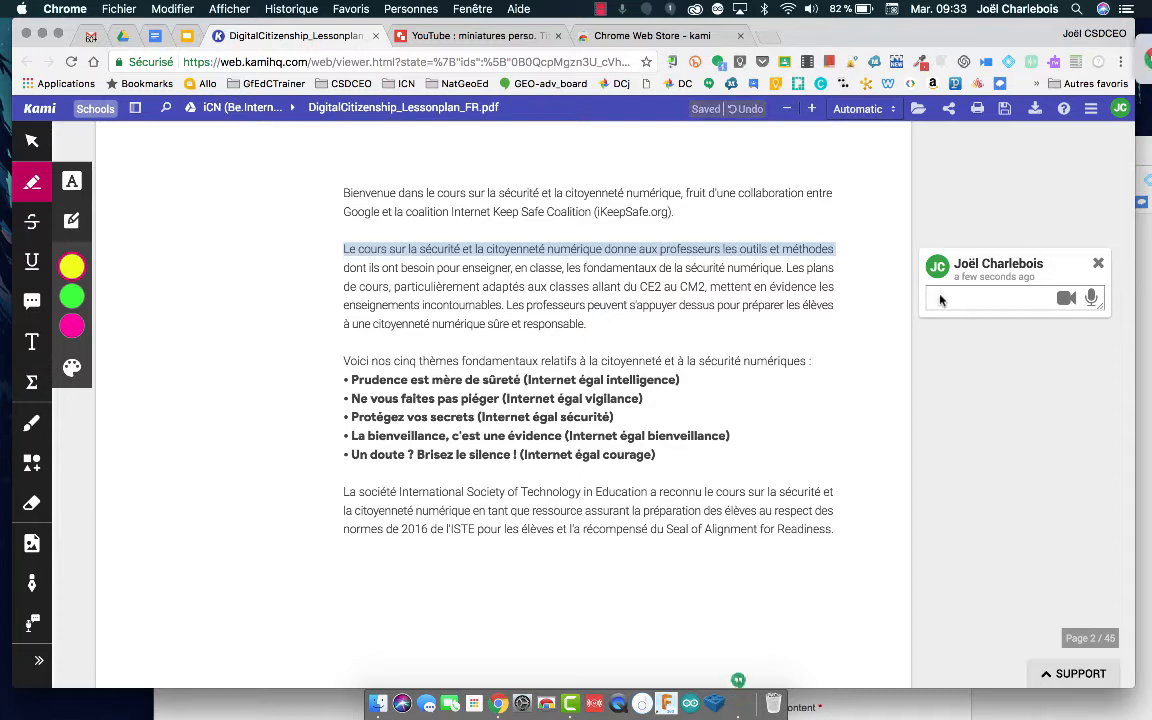
{"action": "type", "text": "A r"}
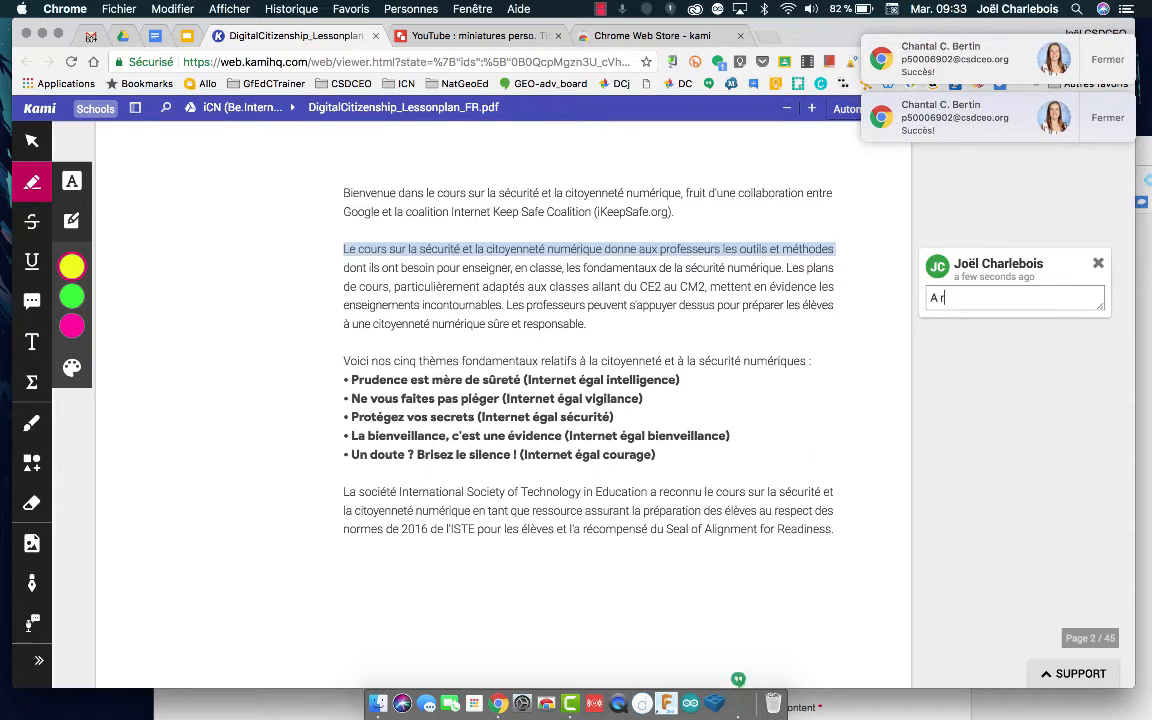
{"action": "type", "text": "egarder ici!"}
{"action": "key", "text": "alt+shift+Left"}
{"action": "key", "text": "alt+shift+Left"}
{"action": "left_click", "coordinate": [1106, 73]}
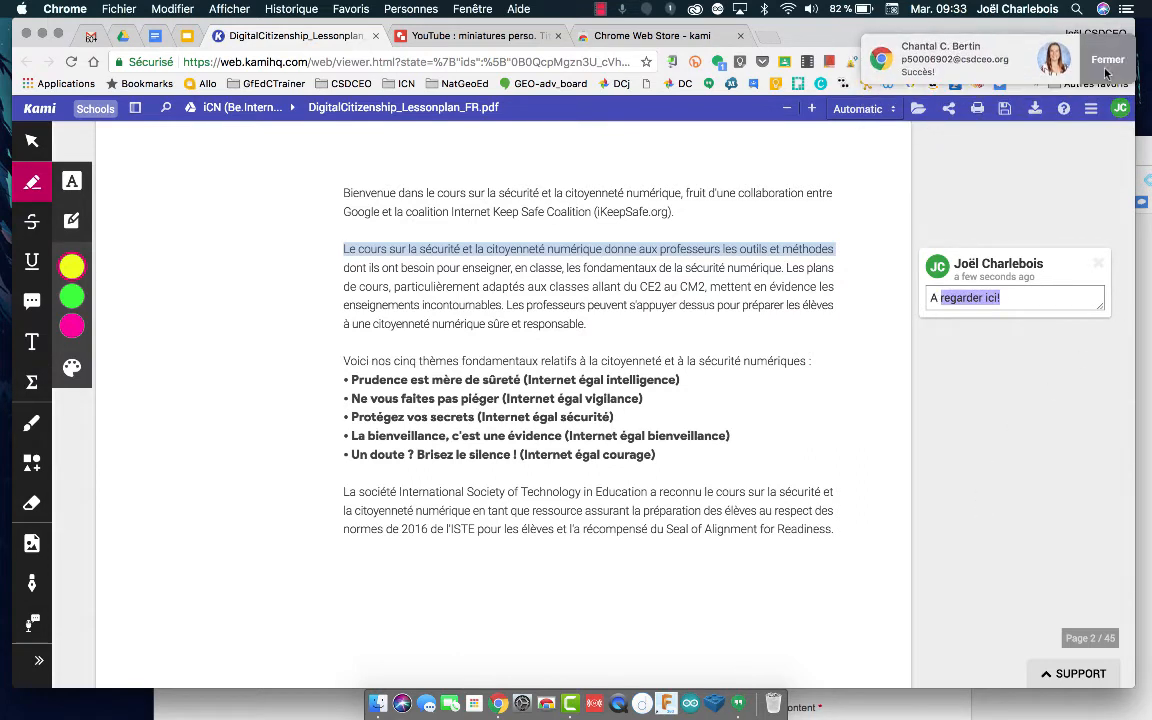
{"action": "left_click", "coordinate": [1106, 73]}
{"action": "left_click", "coordinate": [1018, 297]}
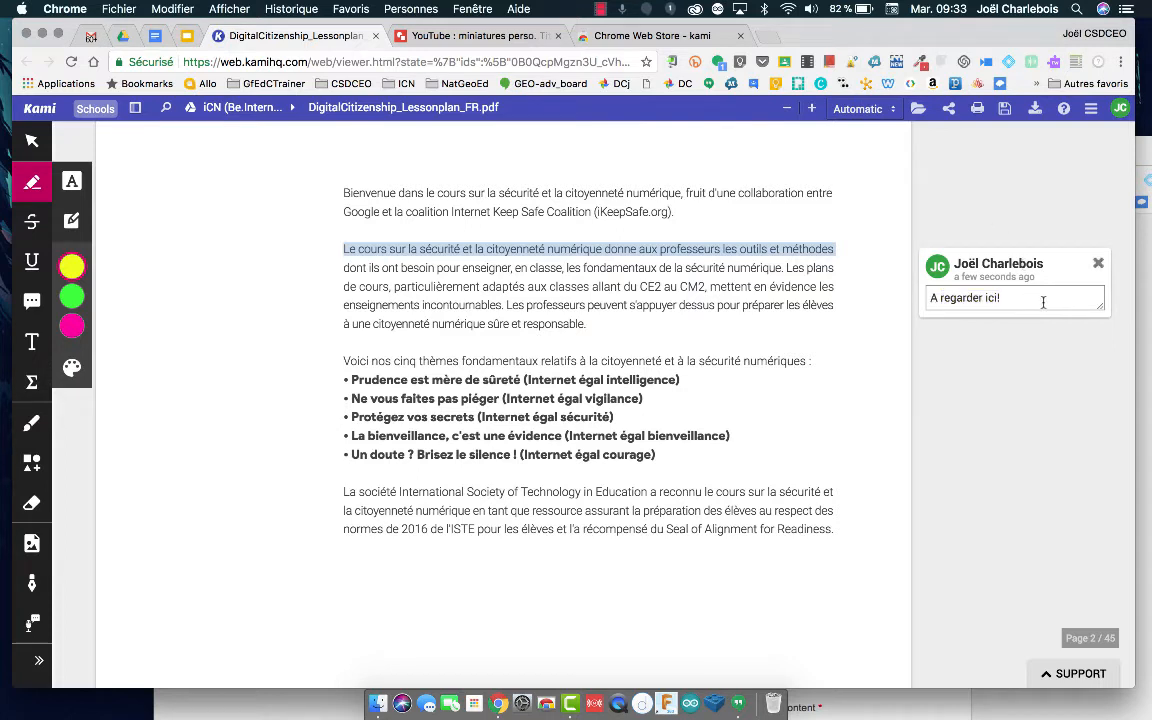
{"action": "key", "text": "Return"}
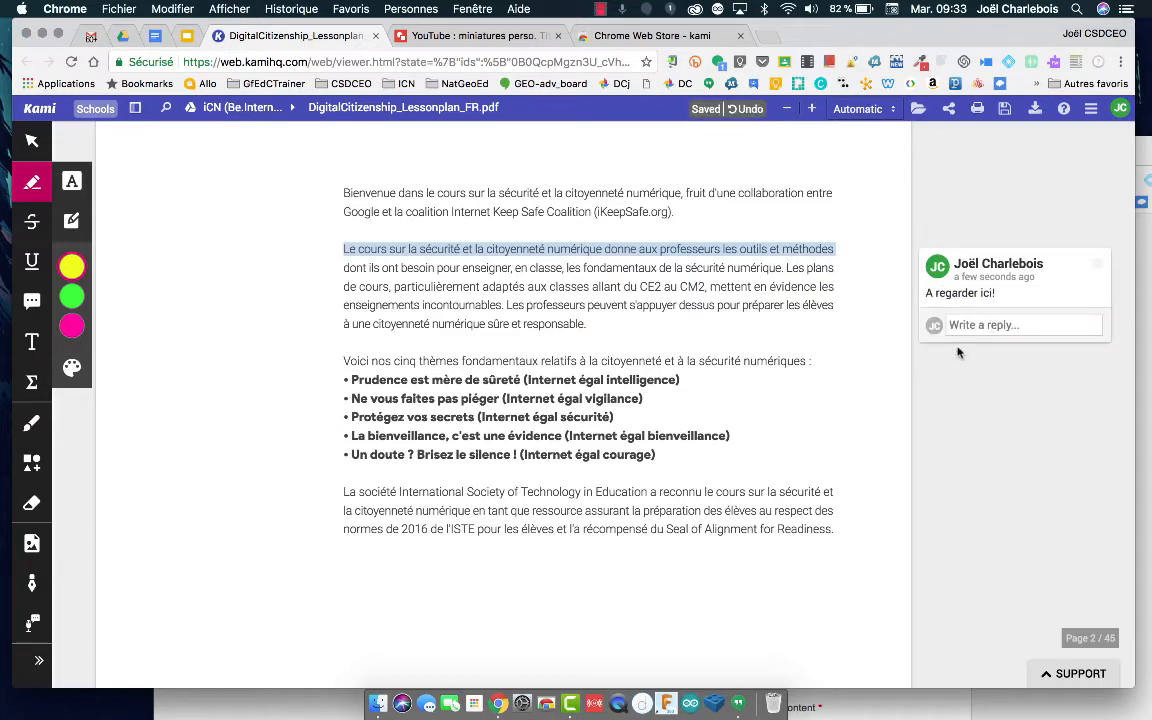
Highlight the sentence starting "Les professeurs peuvent s'appuyer dessus" in yellow and attach a recorded audio comment, allowing microphone access
{"action": "left_click", "coordinate": [511, 303]}
{"action": "left_click_drag", "start_coordinate": [511, 303], "coordinate": [582, 328]}
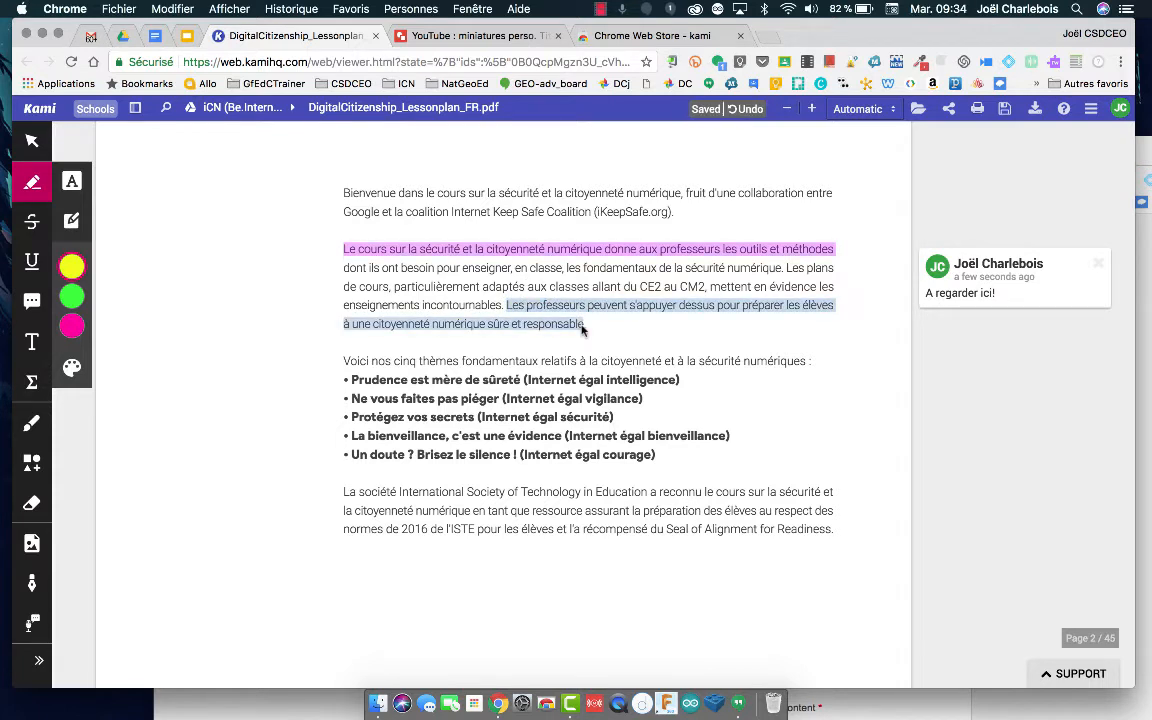
{"action": "mouse_move", "coordinate": [564, 325]}
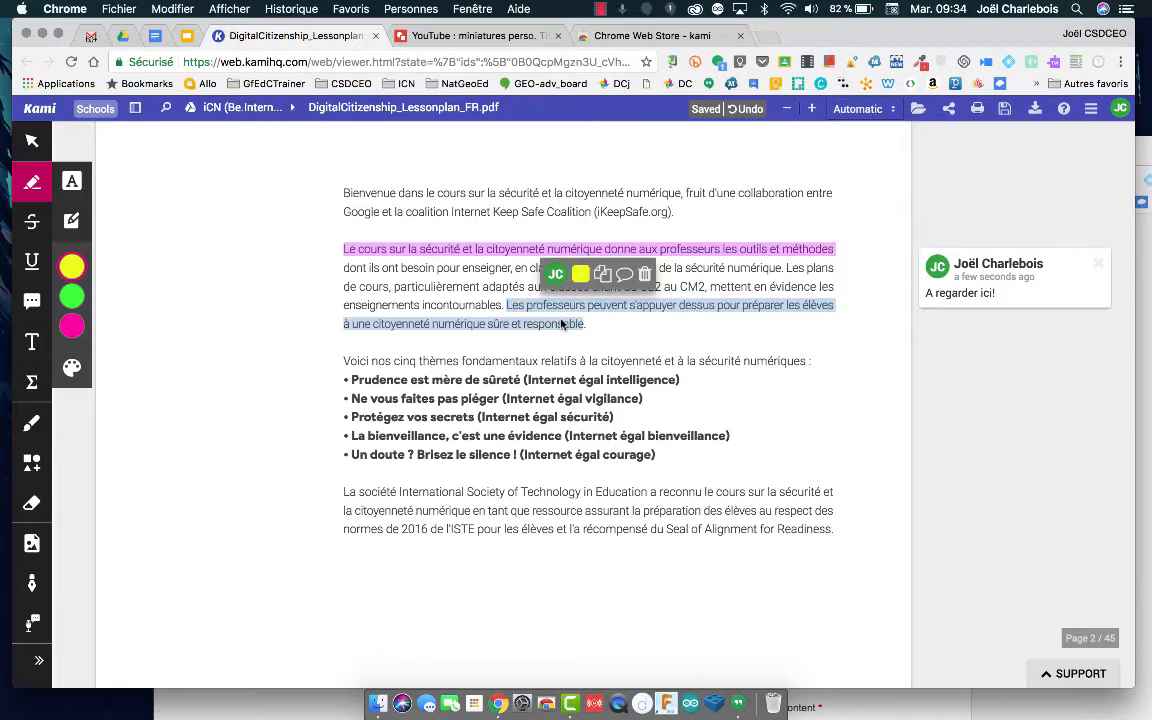
{"action": "left_click", "coordinate": [622, 276]}
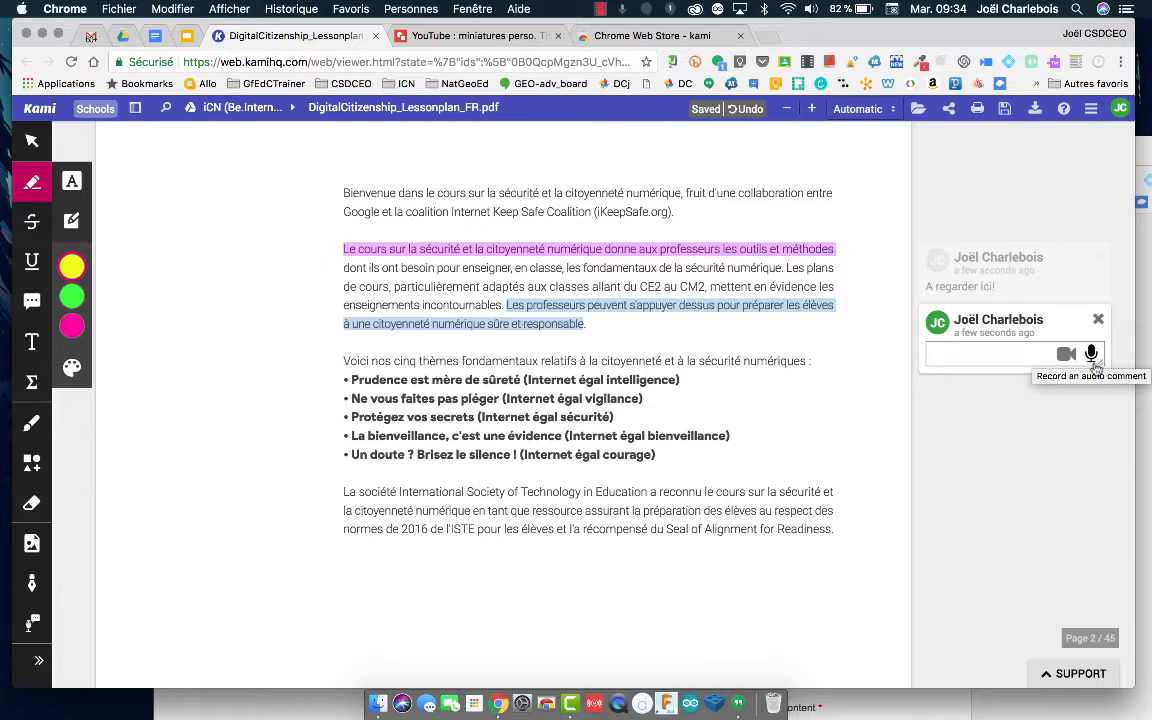
{"action": "left_click", "coordinate": [1091, 354]}
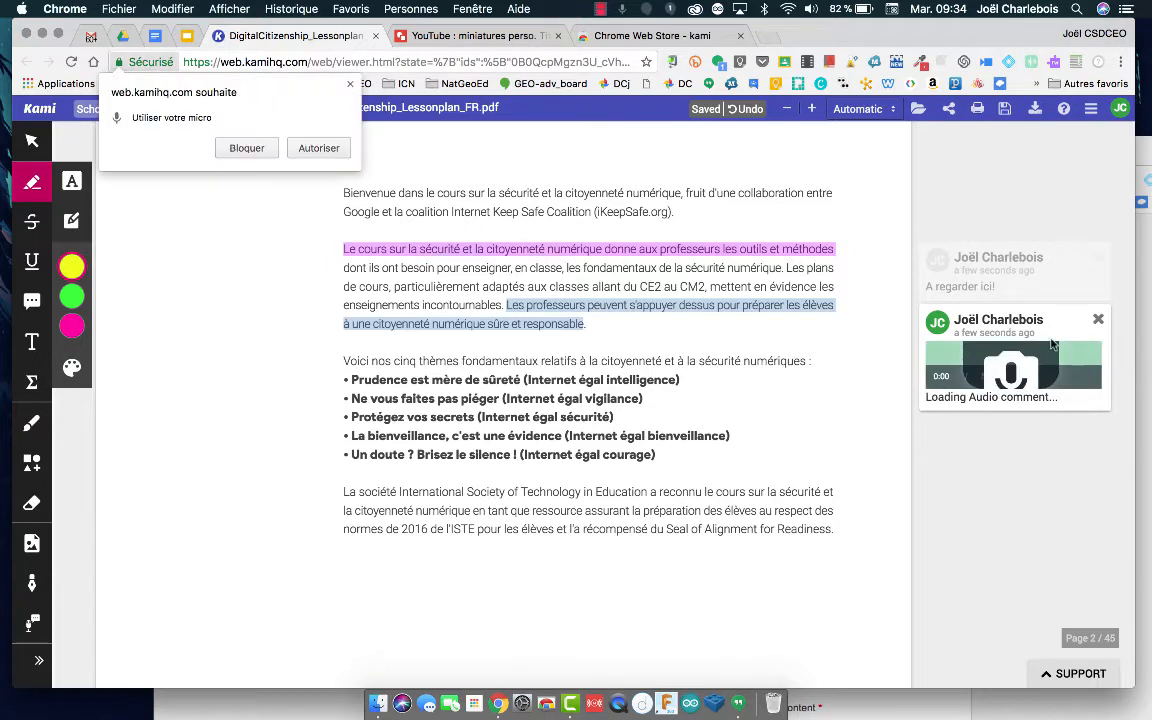
{"action": "left_click", "coordinate": [317, 149]}
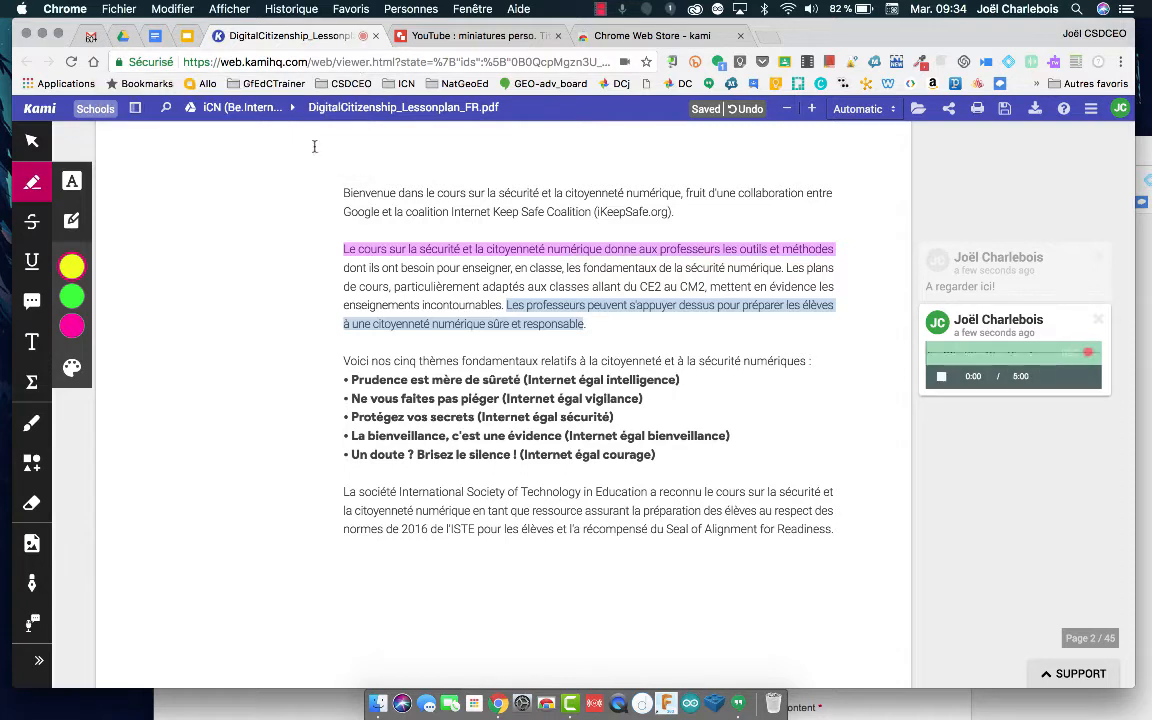
{"action": "left_click", "coordinate": [941, 380]}
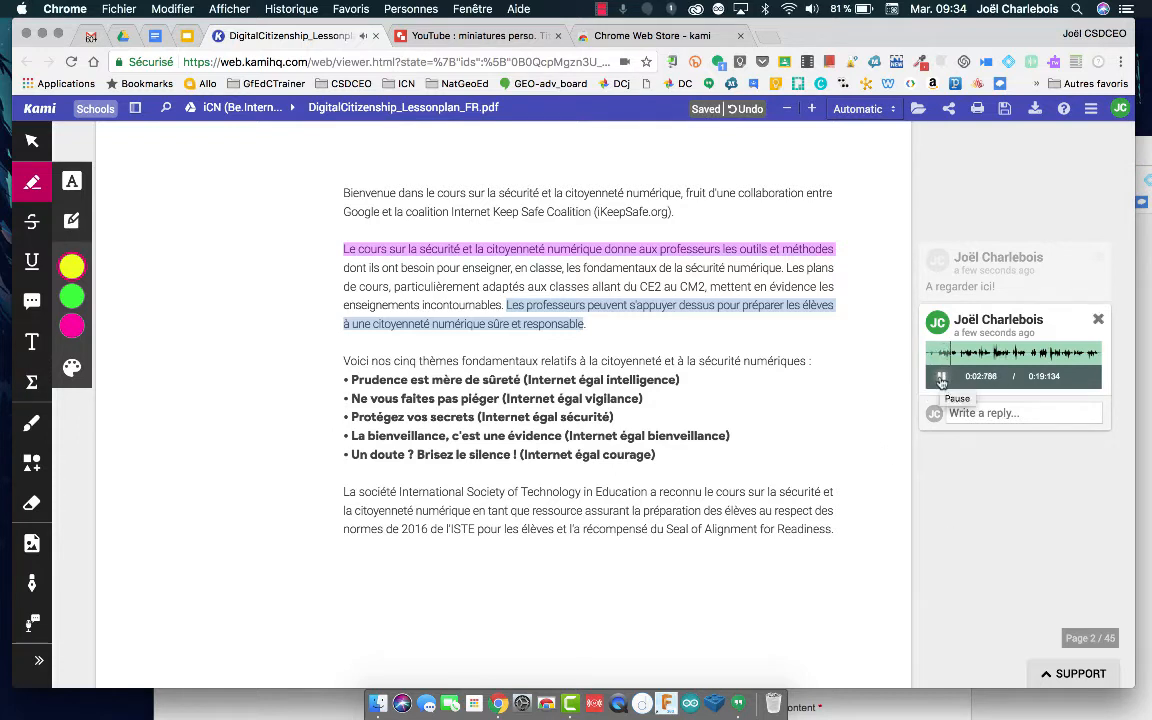
{"action": "left_click", "coordinate": [941, 378]}
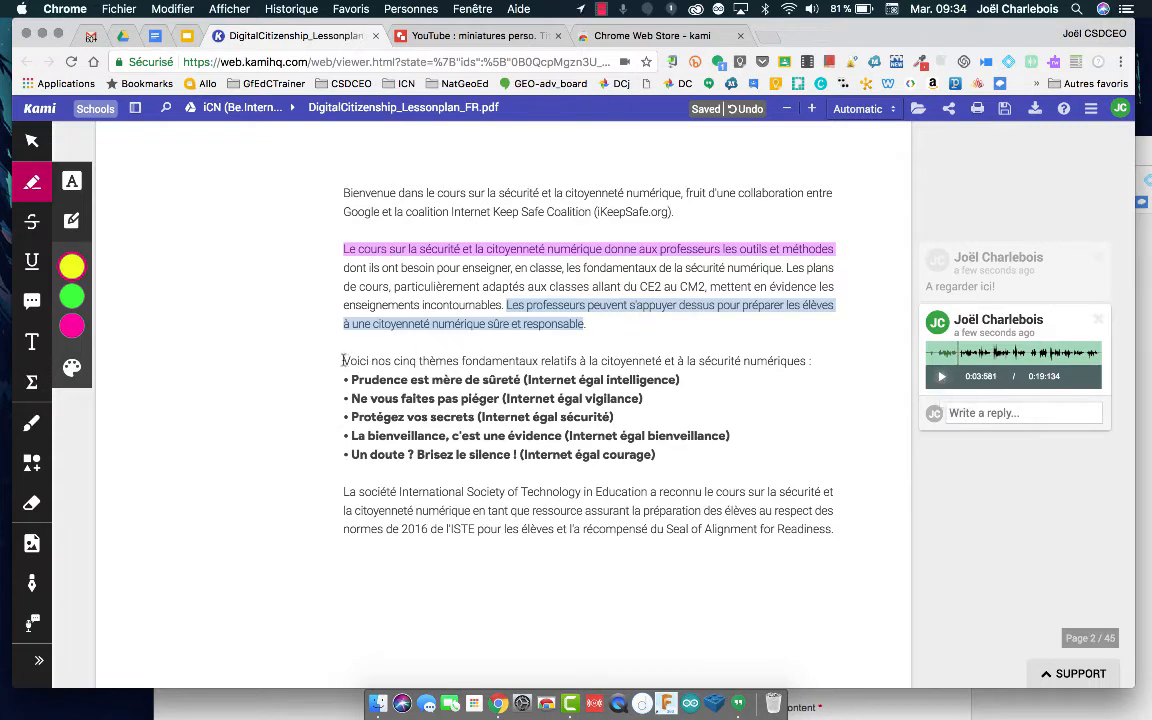
Highlight "Voici nos cinq thèmes fondamentaux relatifs" in yellow and attach a recorded video comment, allowing camera access
{"action": "left_click_drag", "start_coordinate": [343, 361], "coordinate": [573, 361]}
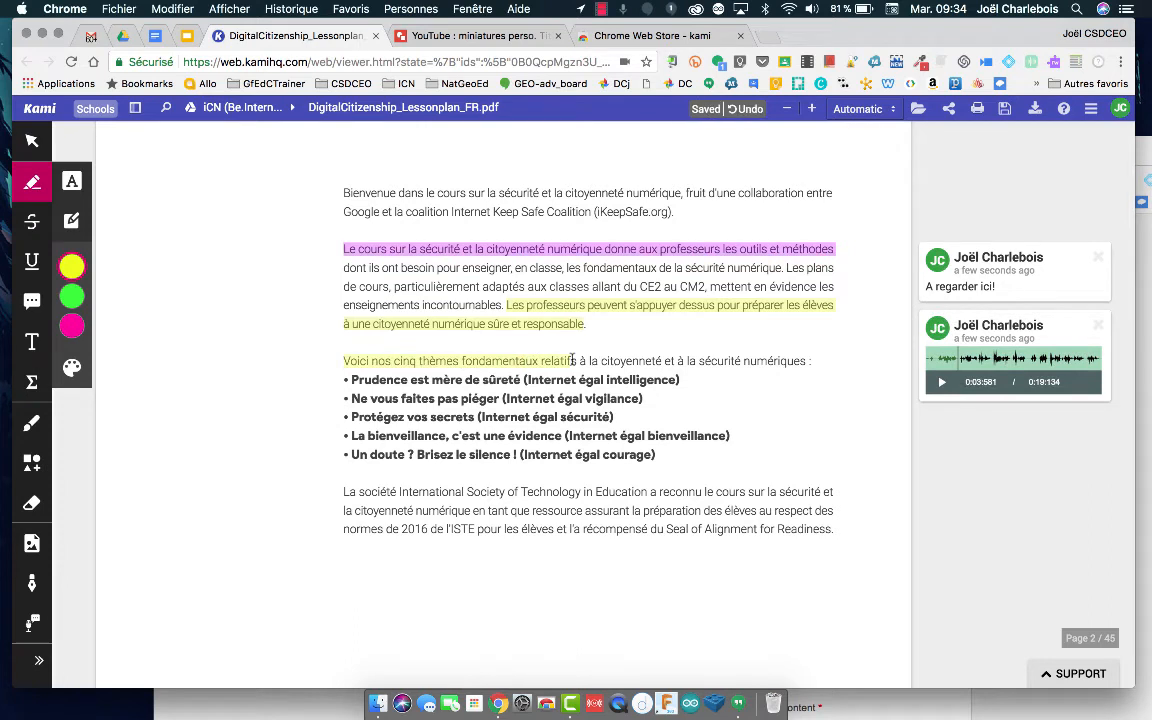
{"action": "mouse_move", "coordinate": [486, 362]}
{"action": "left_click", "coordinate": [545, 318]}
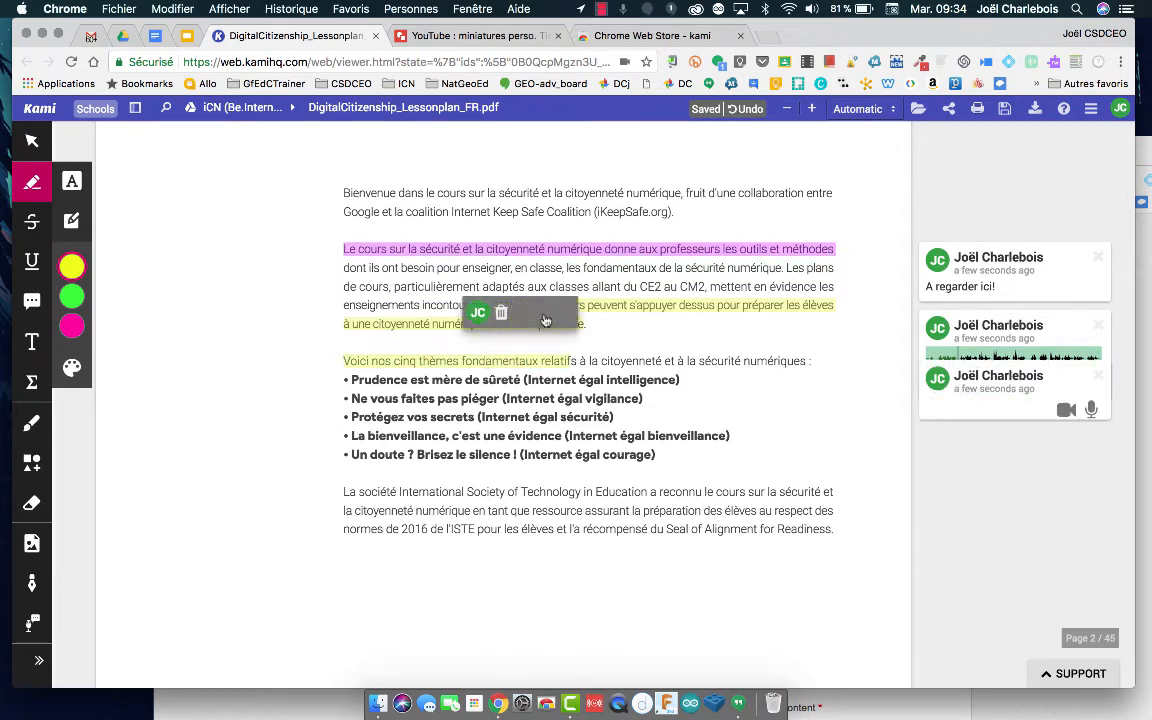
{"action": "left_click", "coordinate": [1066, 410]}
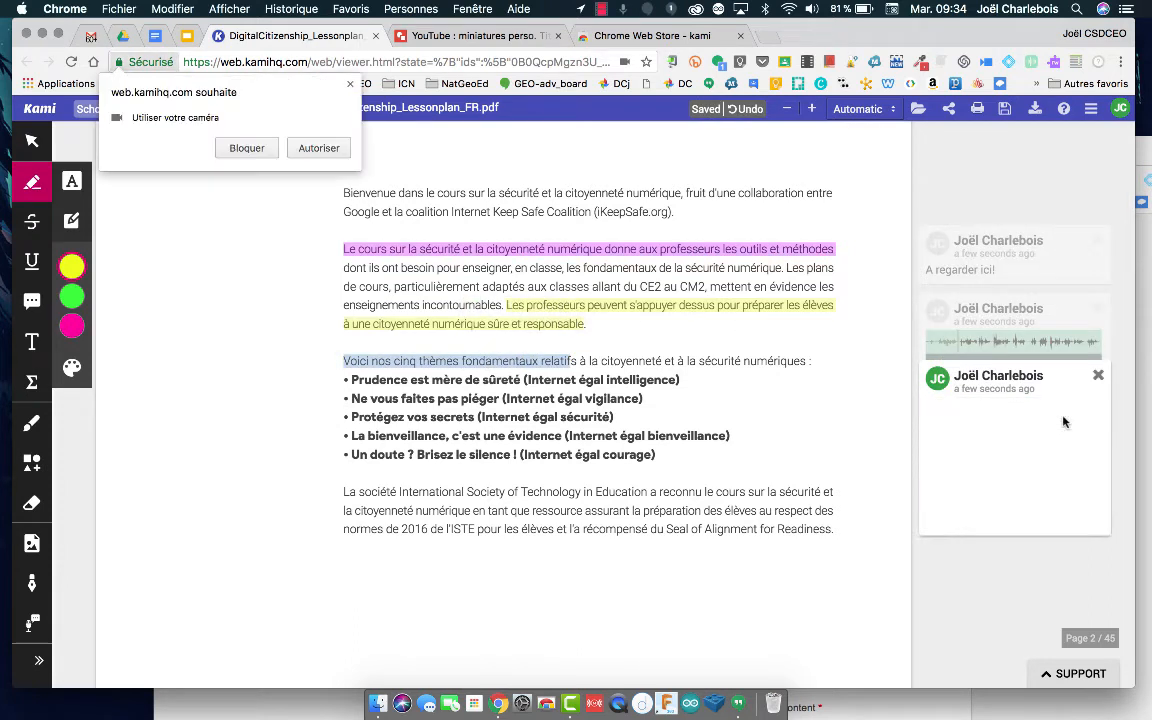
{"action": "left_click", "coordinate": [318, 148]}
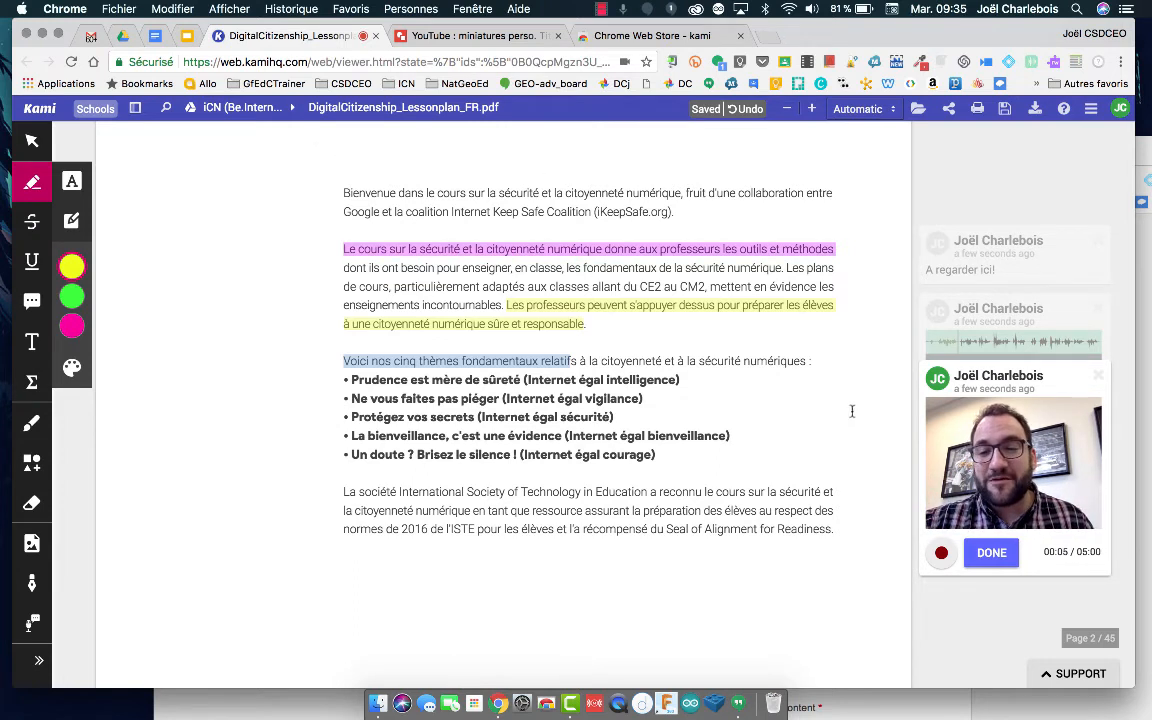
{"action": "left_click", "coordinate": [939, 555]}
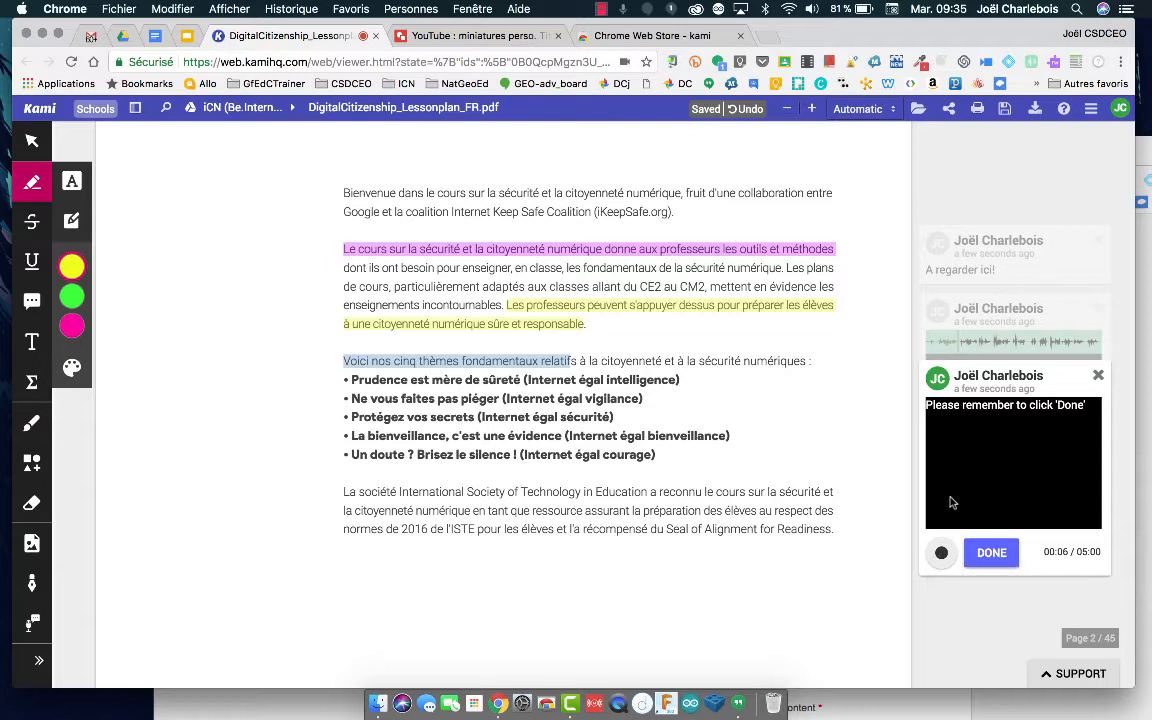
{"action": "left_click", "coordinate": [990, 553]}
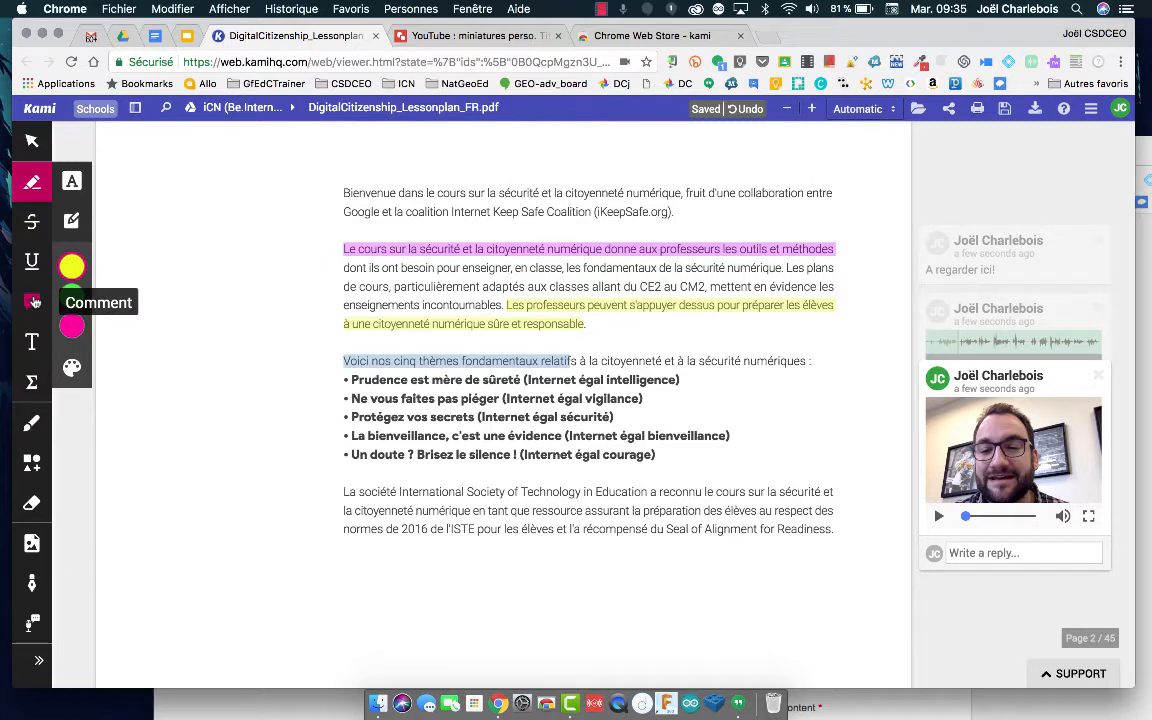
{"action": "left_click", "coordinate": [447, 368]}
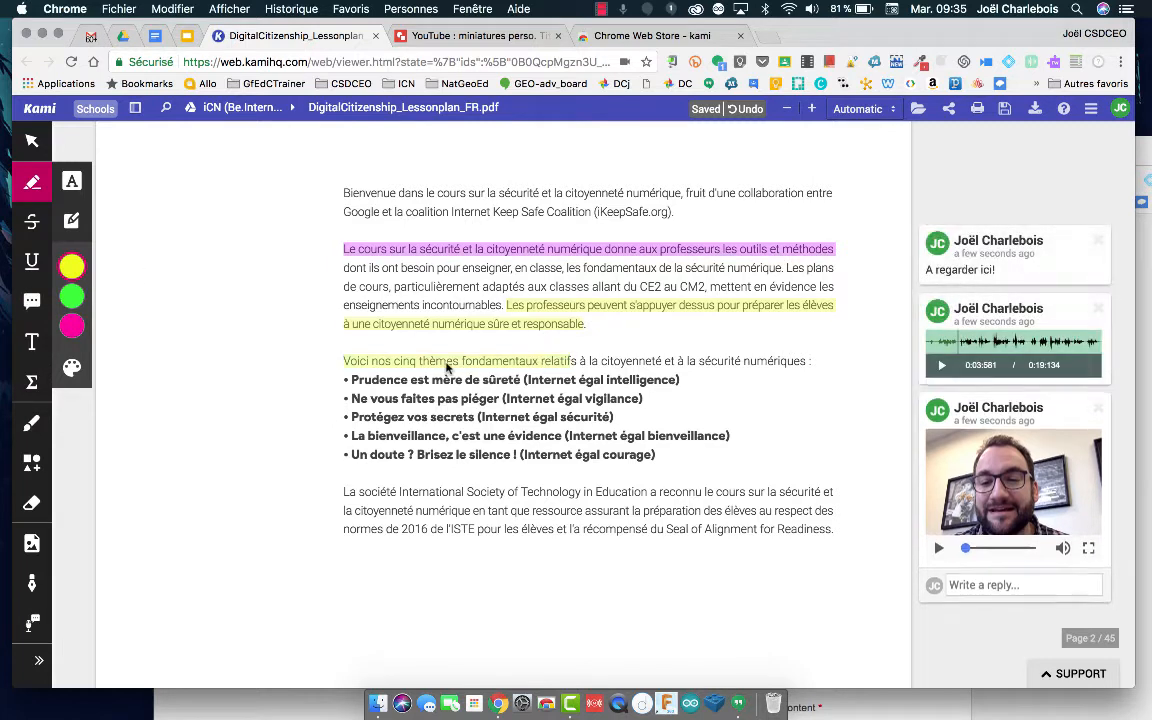
Start a cyan comment on "Bienvenue dans le cours" with the Comment tool, and discard it
{"action": "left_click", "coordinate": [32, 301]}
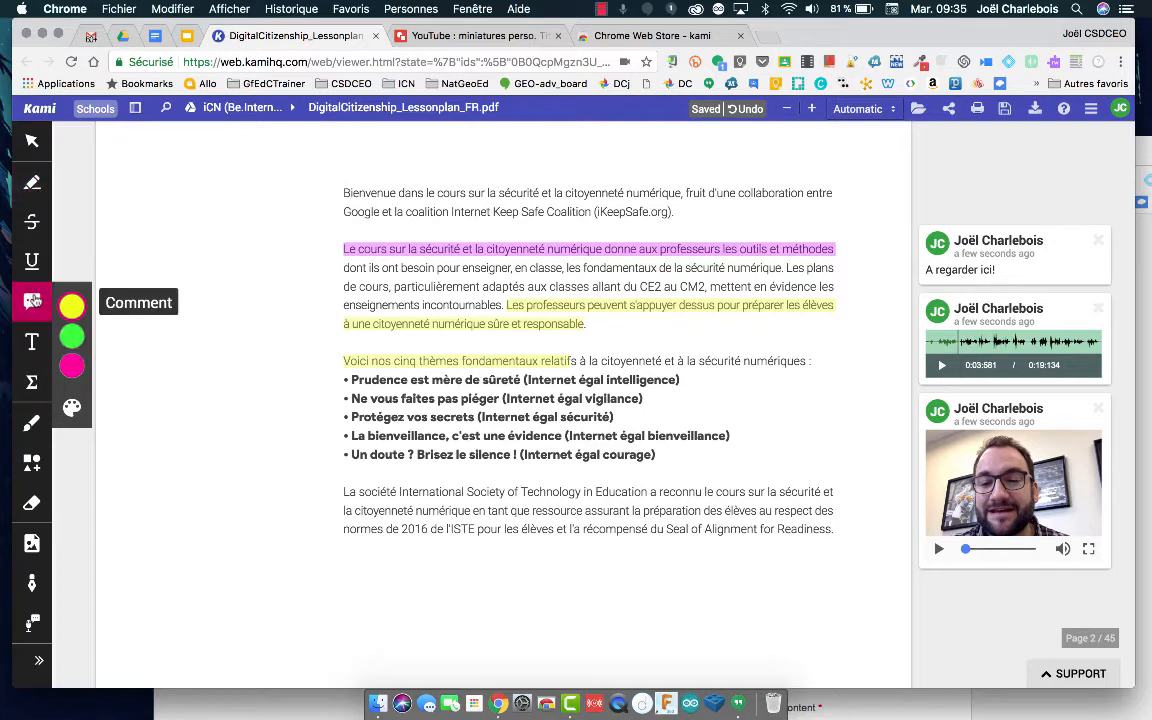
{"action": "mouse_move", "coordinate": [70, 304]}
{"action": "left_click", "coordinate": [152, 336]}
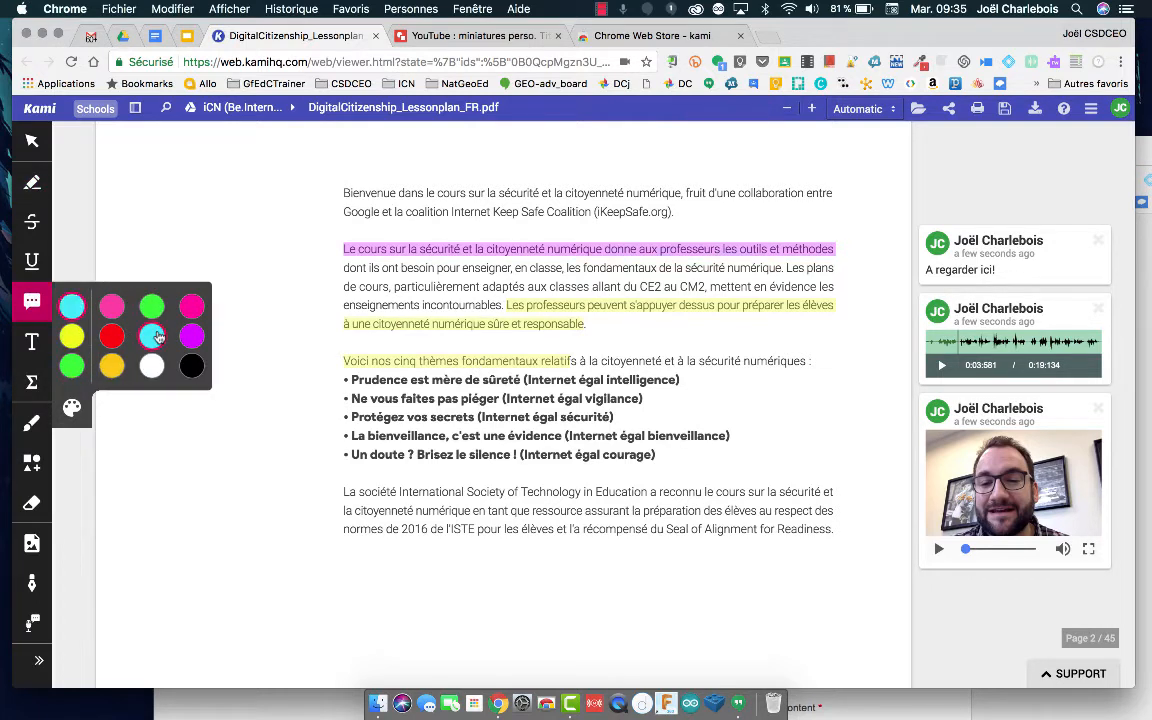
{"action": "left_click_drag", "start_coordinate": [343, 192], "coordinate": [467, 193]}
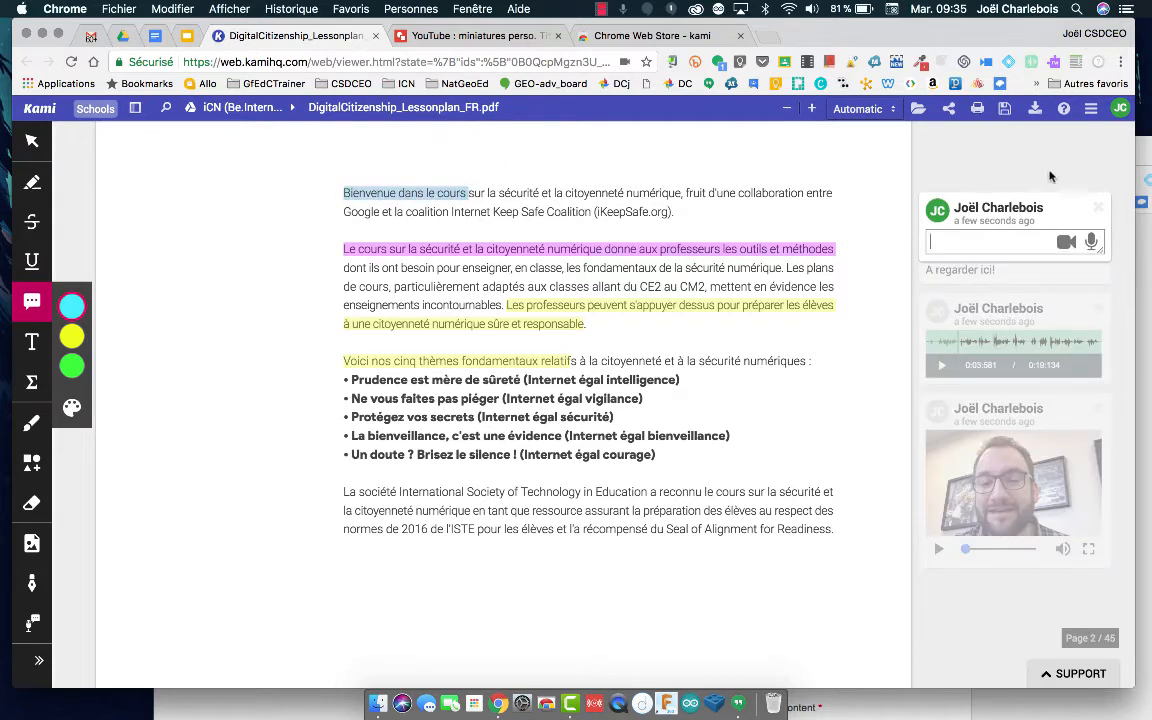
{"action": "left_click", "coordinate": [1096, 210]}
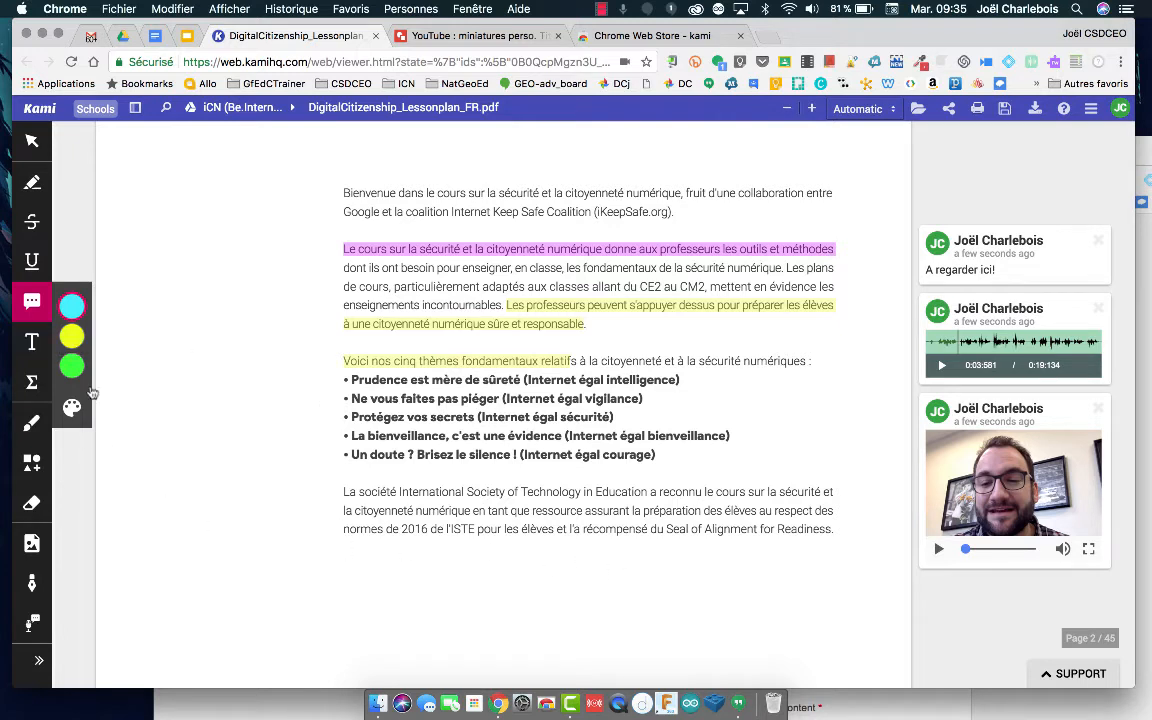
Add a black 12 px text box reading "Que Kami est pas mal Cool!" just below the last paragraph
{"action": "left_click", "coordinate": [31, 345]}
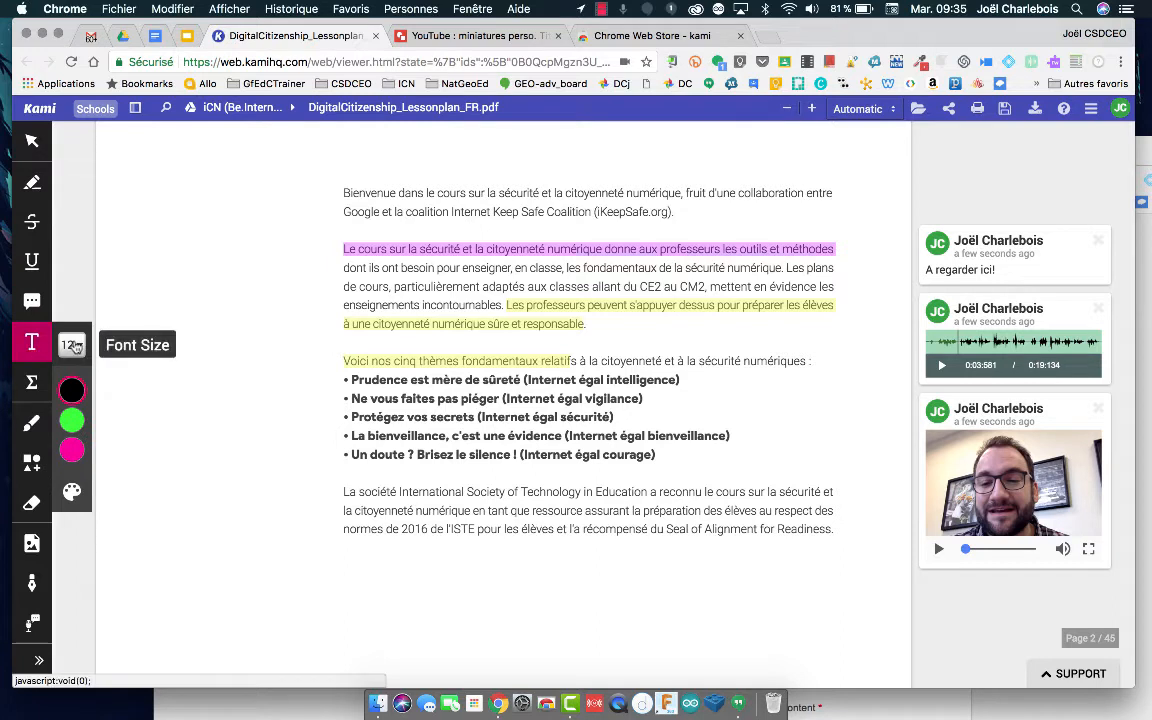
{"action": "left_click", "coordinate": [74, 346]}
{"action": "left_click", "coordinate": [71, 390]}
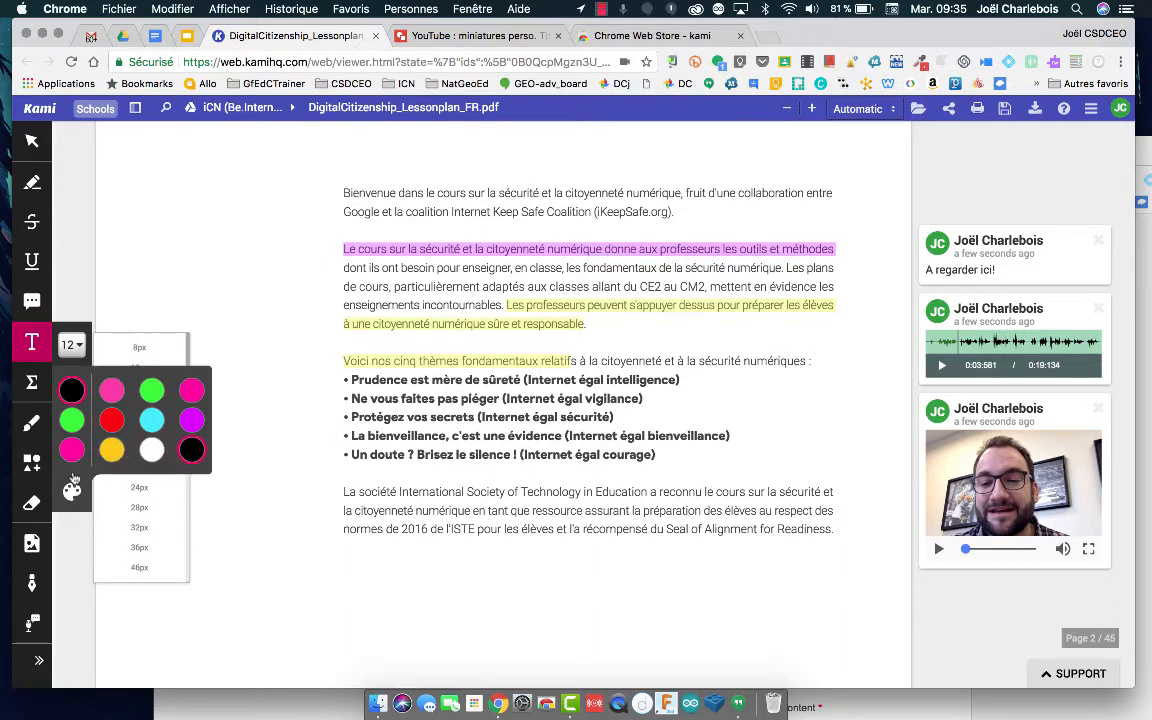
{"action": "left_click", "coordinate": [345, 555]}
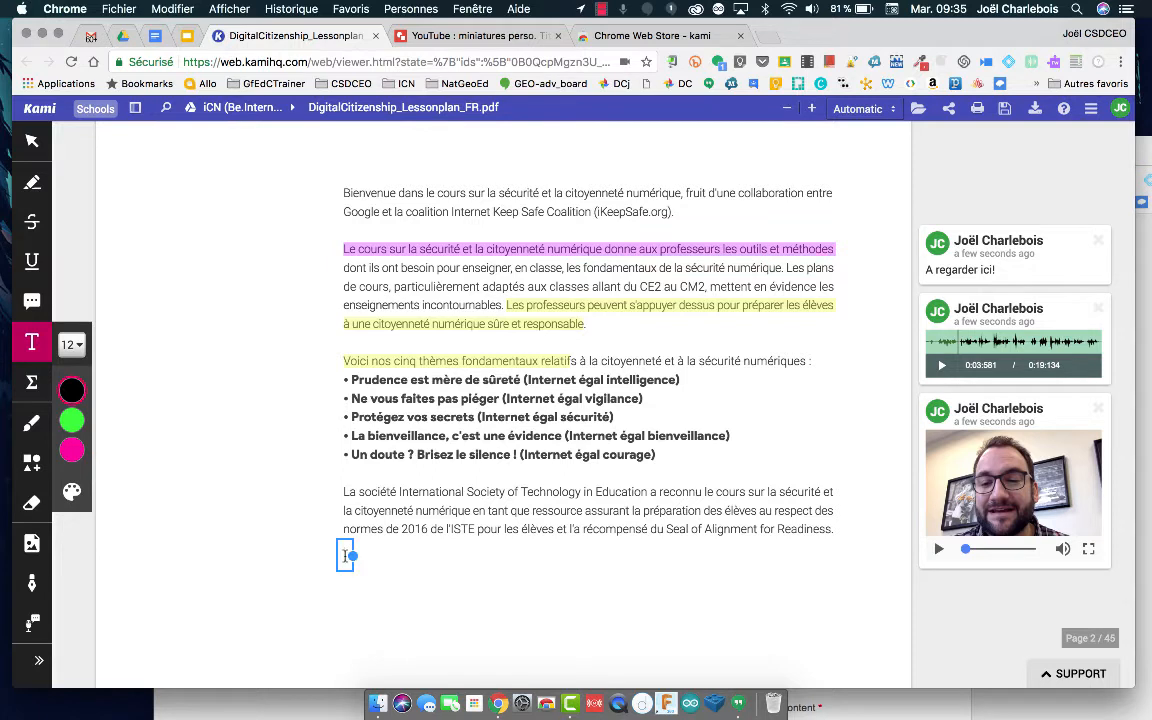
{"action": "type", "text": "Que Kami est pas ma"}
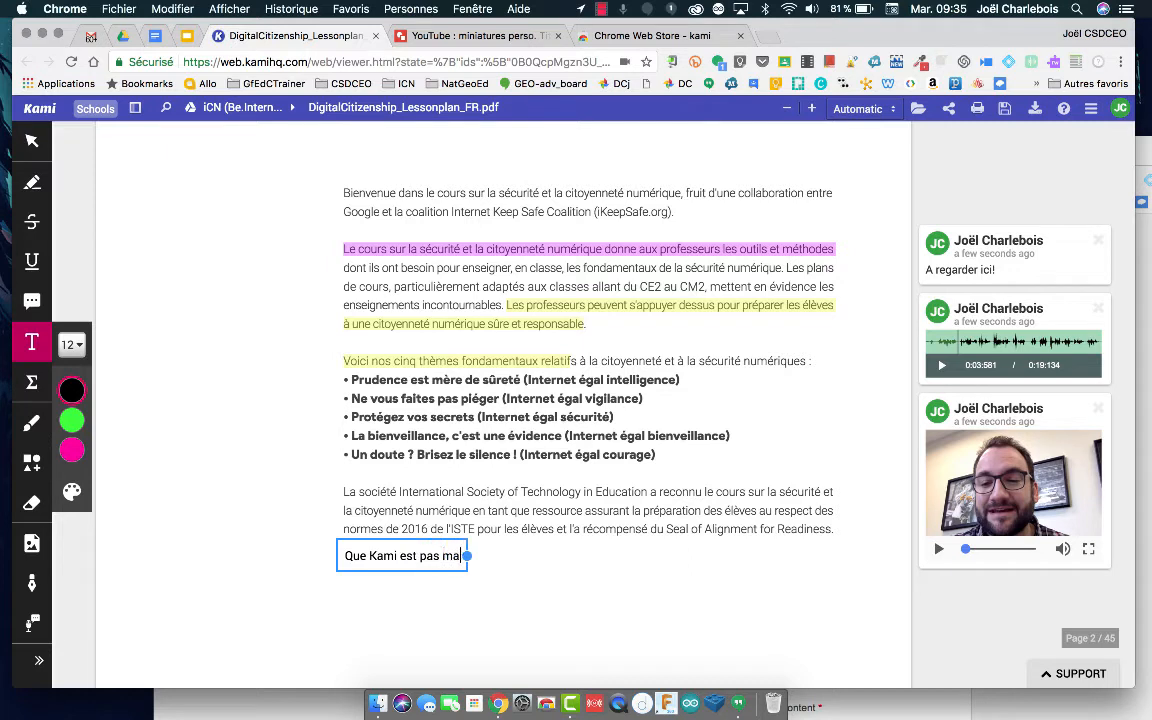
{"action": "type", "text": "l Cool!"}
{"action": "key", "text": "Return"}
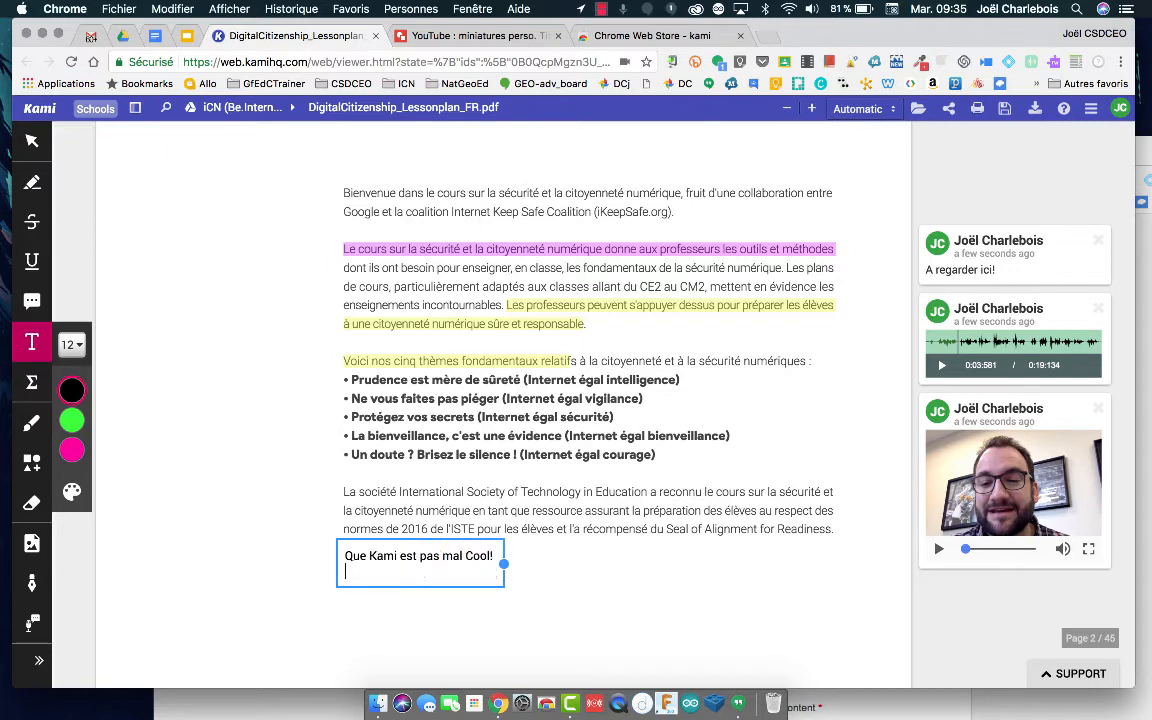
{"action": "left_click", "coordinate": [291, 561]}
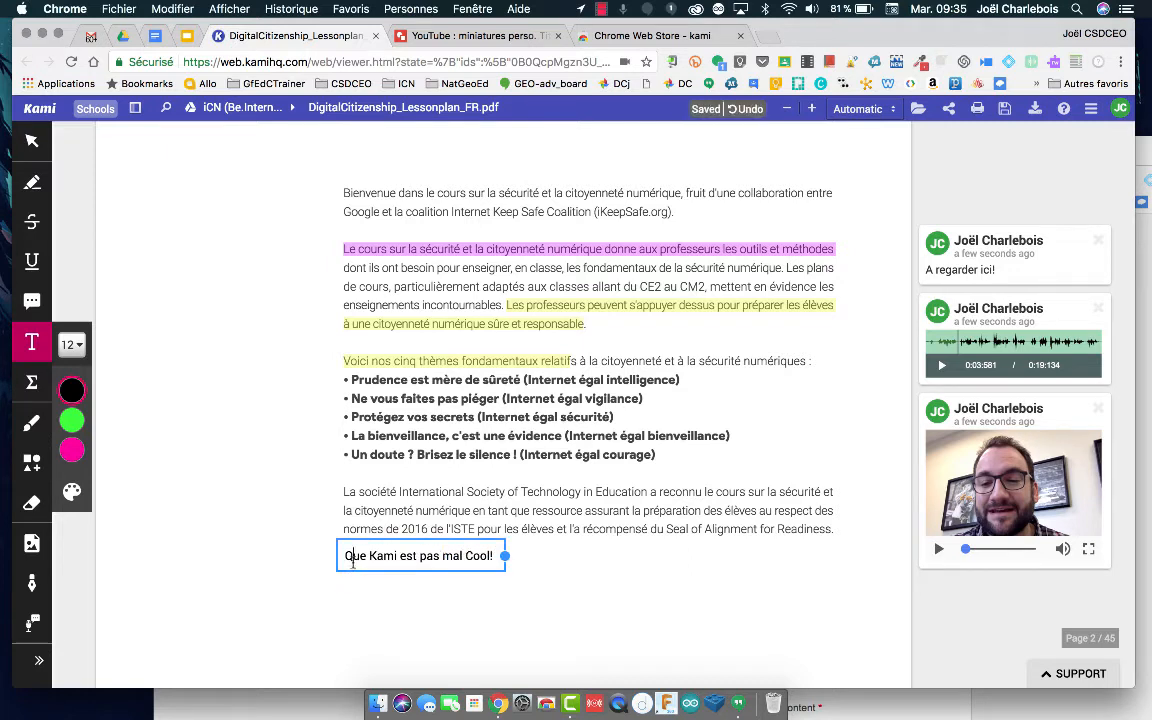
Move the "Que Kami est pas mal Cool!" text box slightly down and set its font size to 28 px
{"action": "left_click_drag", "start_coordinate": [371, 511], "coordinate": [394, 539]}
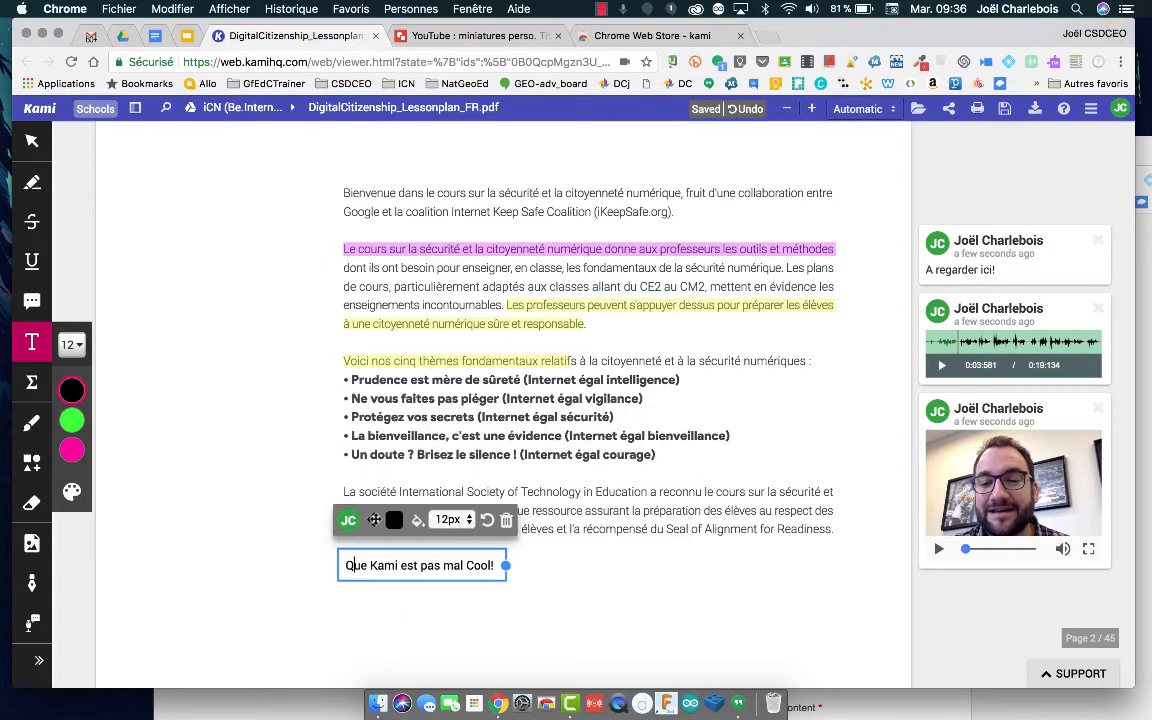
{"action": "left_click", "coordinate": [471, 521]}
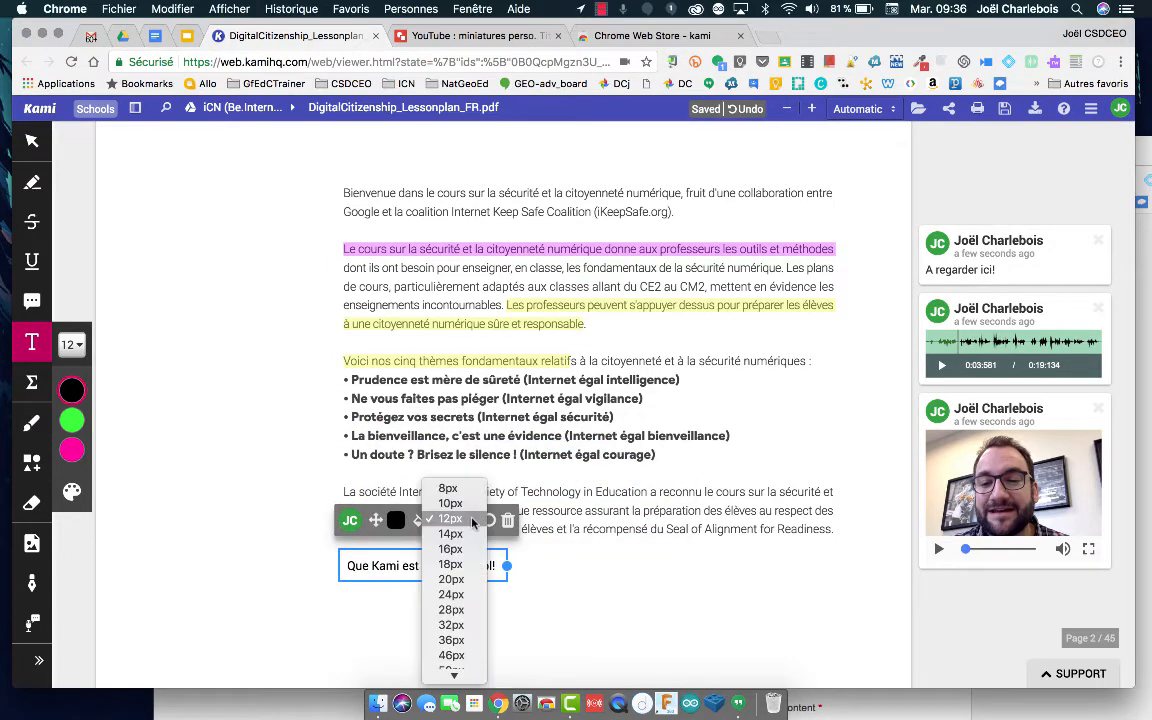
{"action": "left_click", "coordinate": [451, 609]}
{"action": "left_click", "coordinate": [456, 609]}
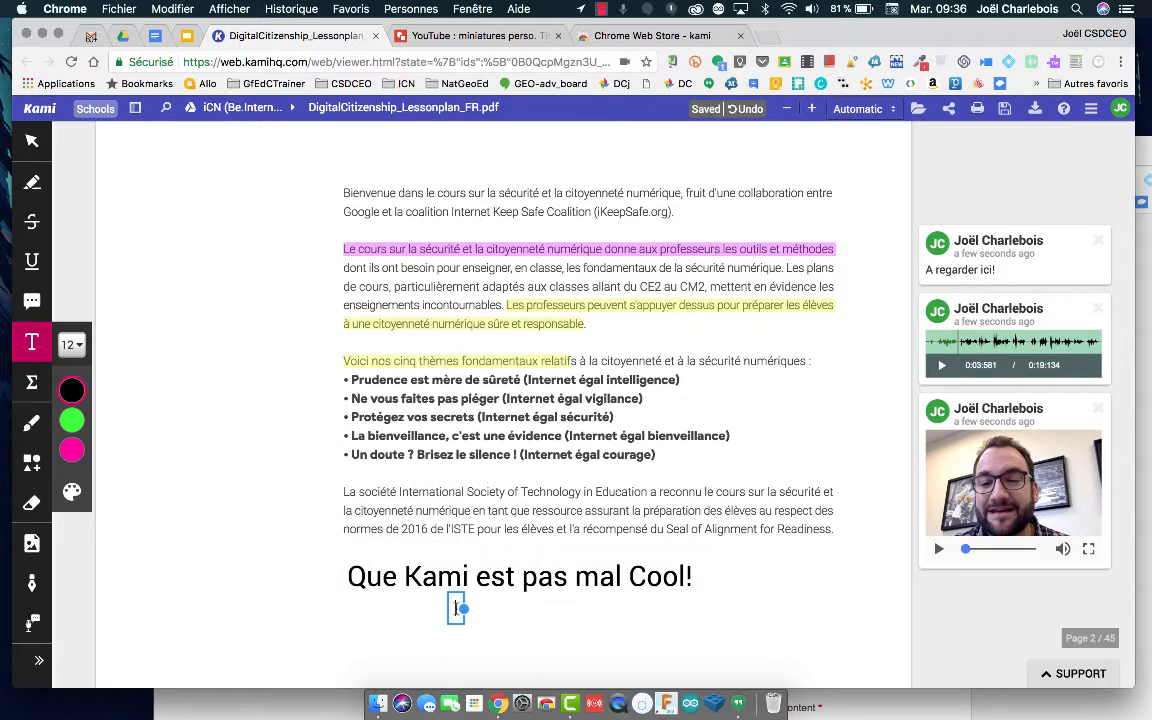
{"action": "left_click", "coordinate": [390, 585]}
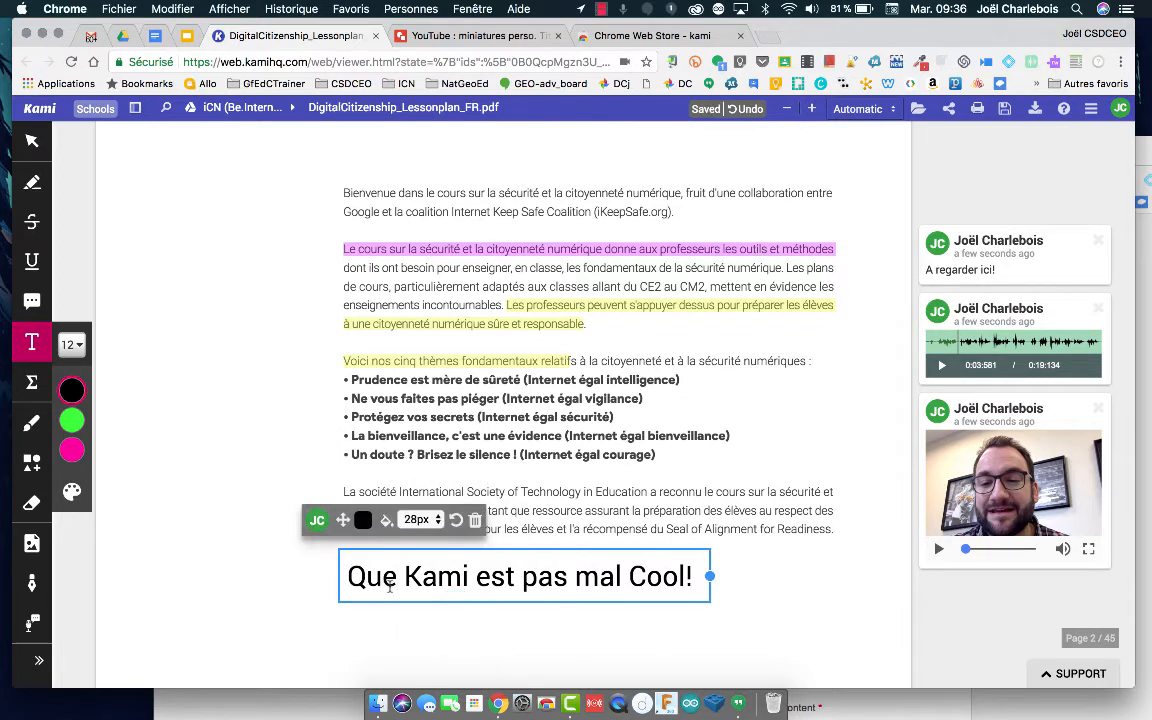
Insert the fraction 1/2 as a black 12 px equation in the page's left margin beside the bulleted list
{"action": "left_click", "coordinate": [32, 385]}
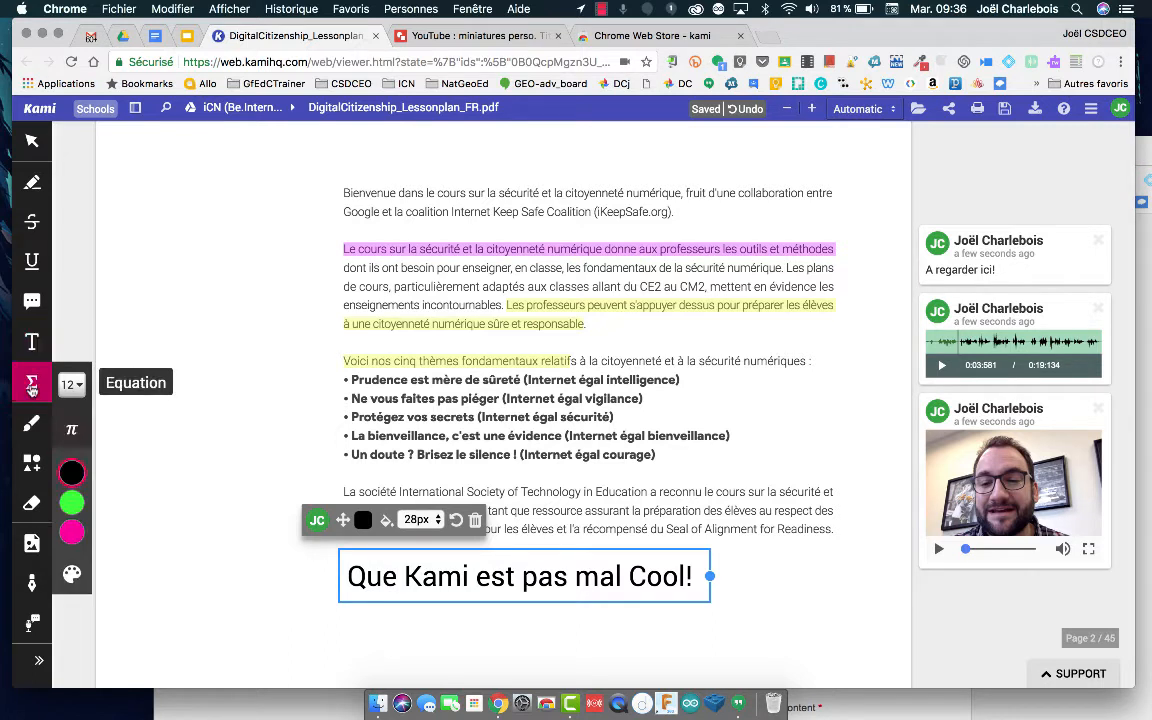
{"action": "left_click", "coordinate": [70, 476]}
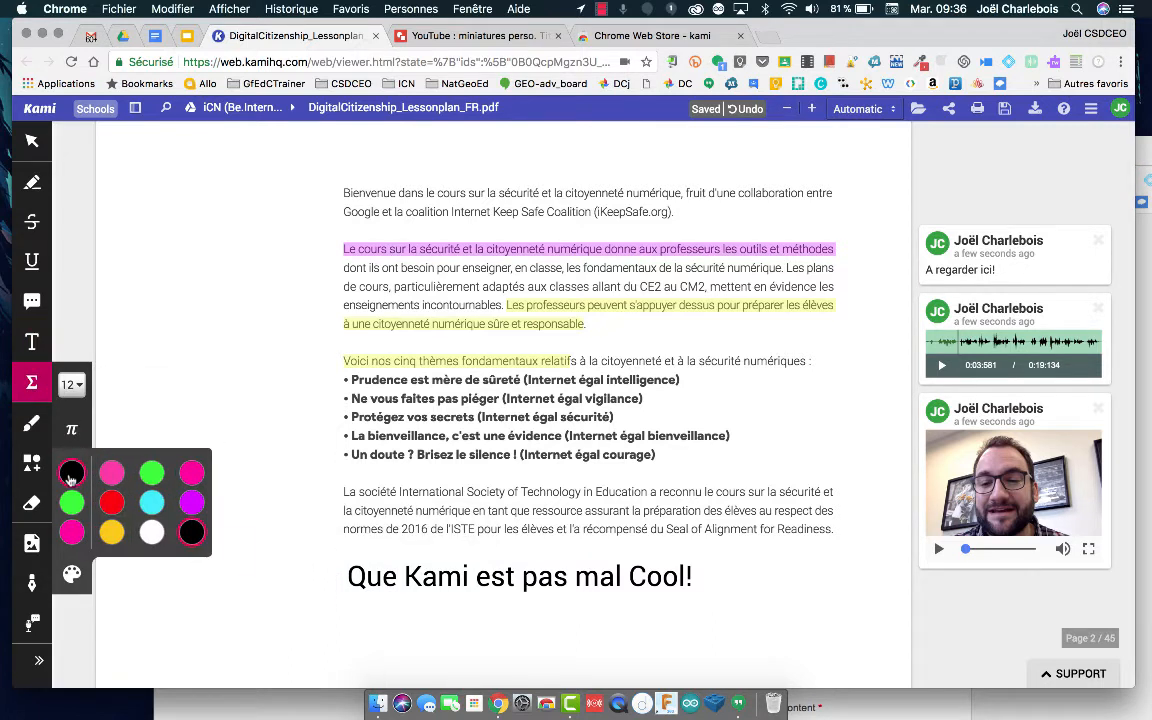
{"action": "left_click", "coordinate": [246, 468]}
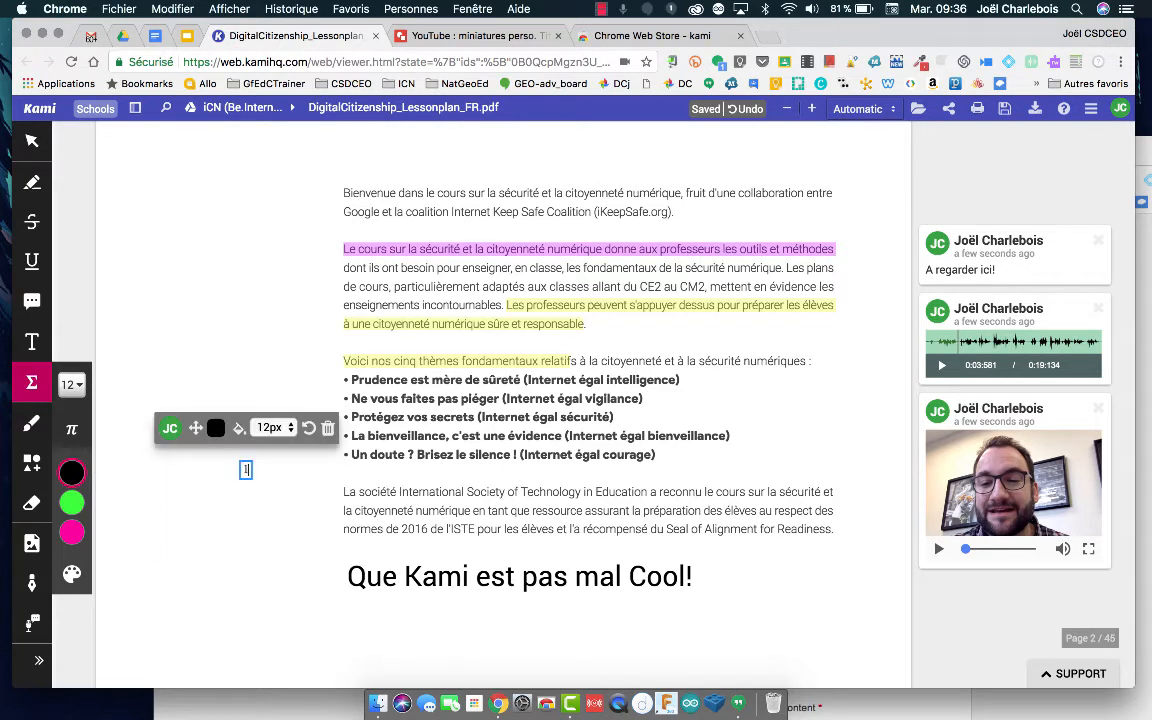
{"action": "type", "text": "1/2"}
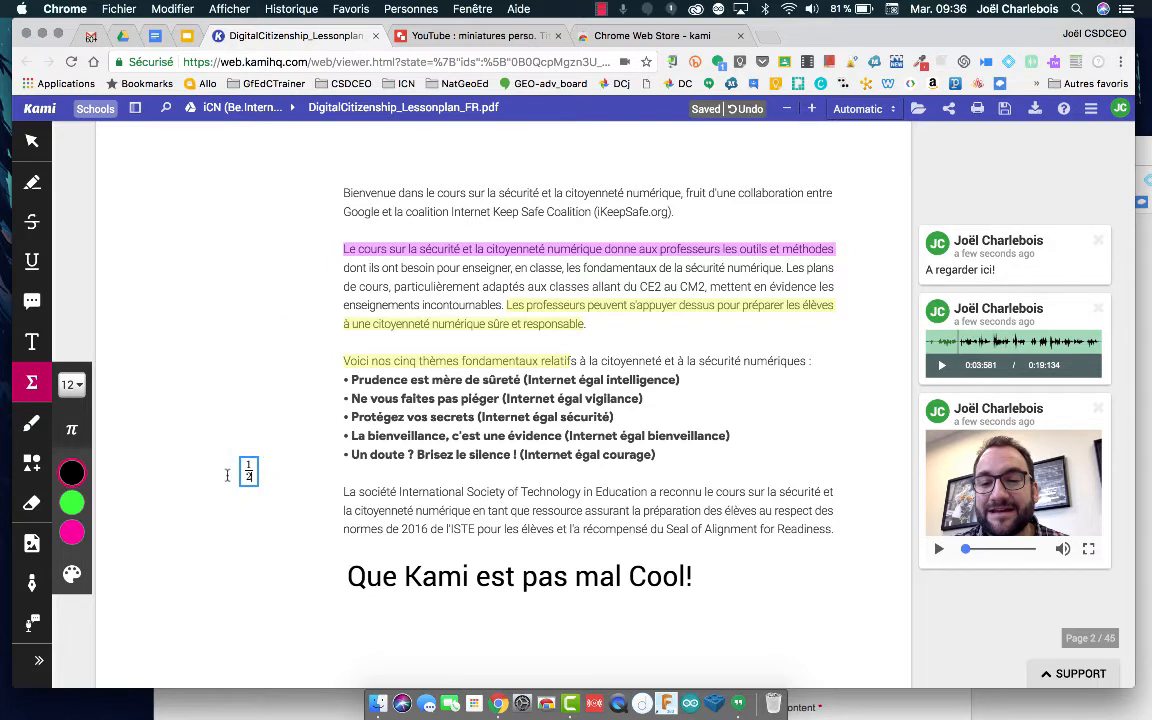
{"action": "left_click", "coordinate": [227, 475]}
{"action": "left_click", "coordinate": [250, 473]}
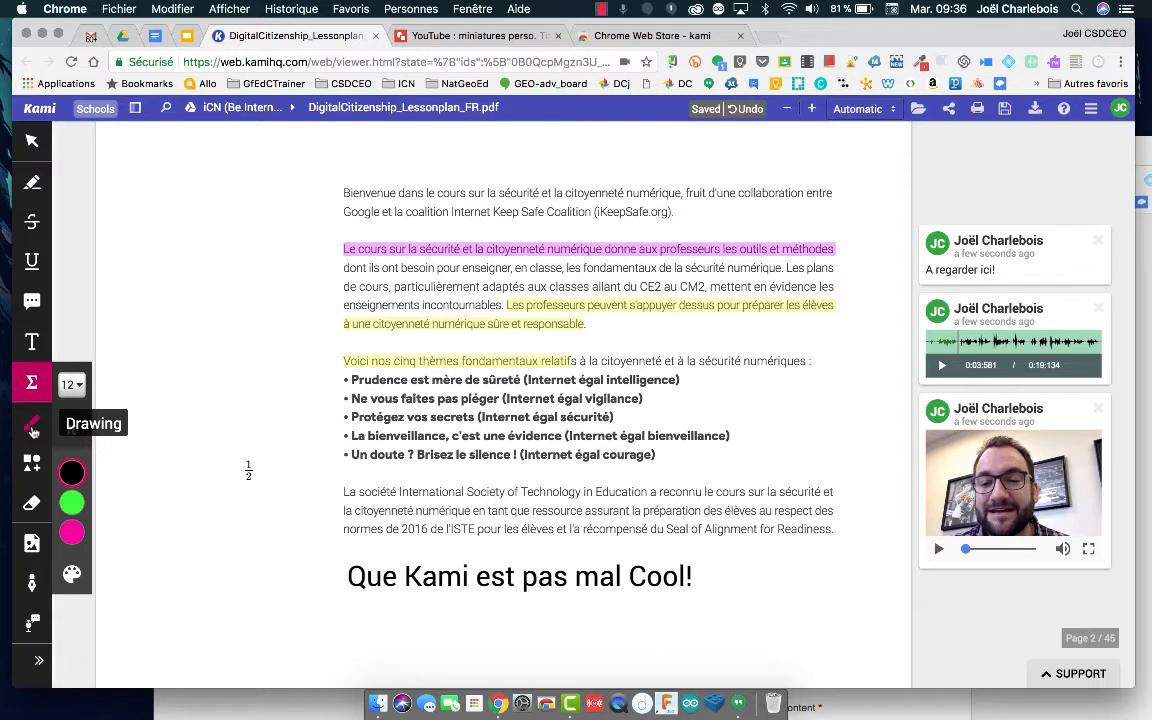
Draw freehand pink strokes of size 6: overlapping loops in the left margin and a curve running beneath the large text
{"action": "left_click", "coordinate": [32, 427]}
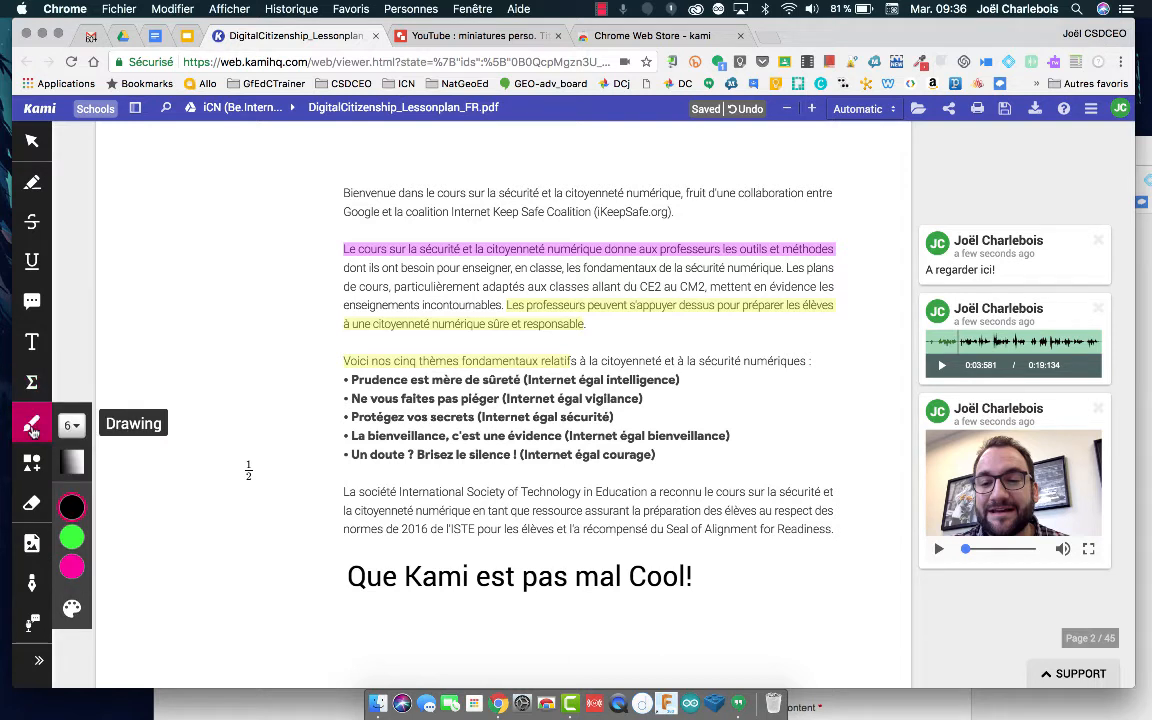
{"action": "left_click", "coordinate": [72, 566]}
{"action": "left_click", "coordinate": [72, 566]}
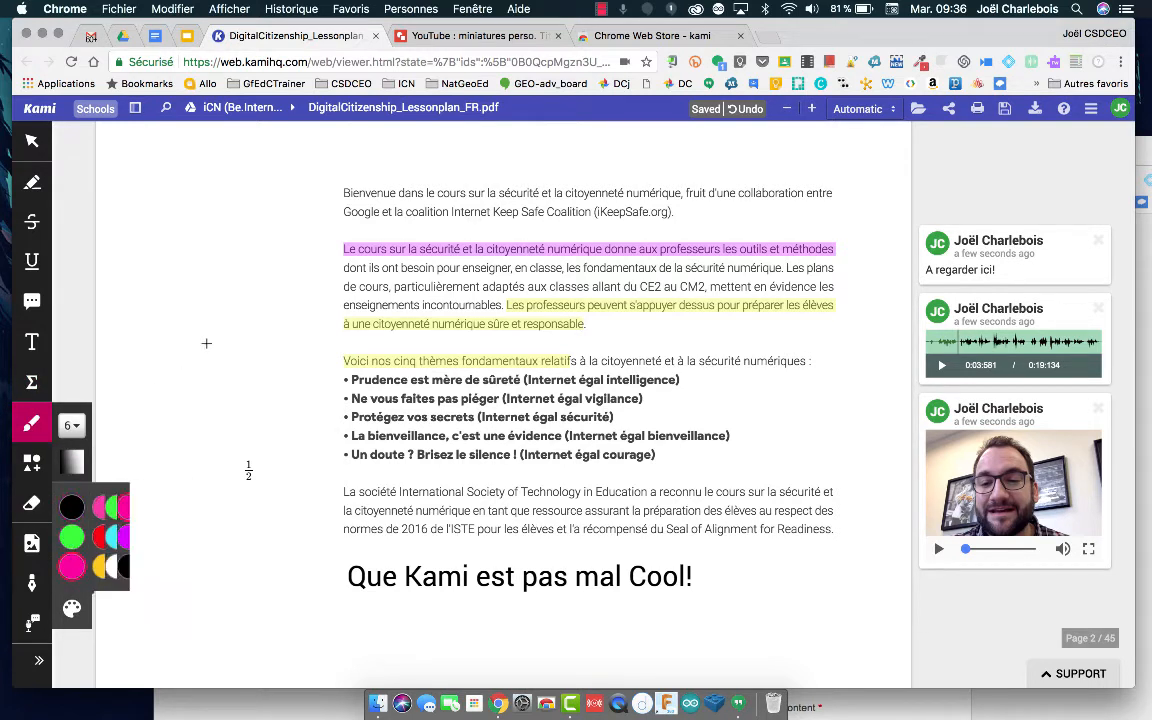
{"action": "mouse_move", "coordinate": [205, 320]}
{"action": "left_mouse_down"}
{"action": "mouse_move", "coordinate": [210, 240]}
{"action": "mouse_move", "coordinate": [192, 330]}
{"action": "left_mouse_up"}
{"action": "mouse_move", "coordinate": [172, 255]}
{"action": "left_mouse_down"}
{"action": "mouse_move", "coordinate": [244, 278]}
{"action": "mouse_move", "coordinate": [250, 360]}
{"action": "left_mouse_up"}
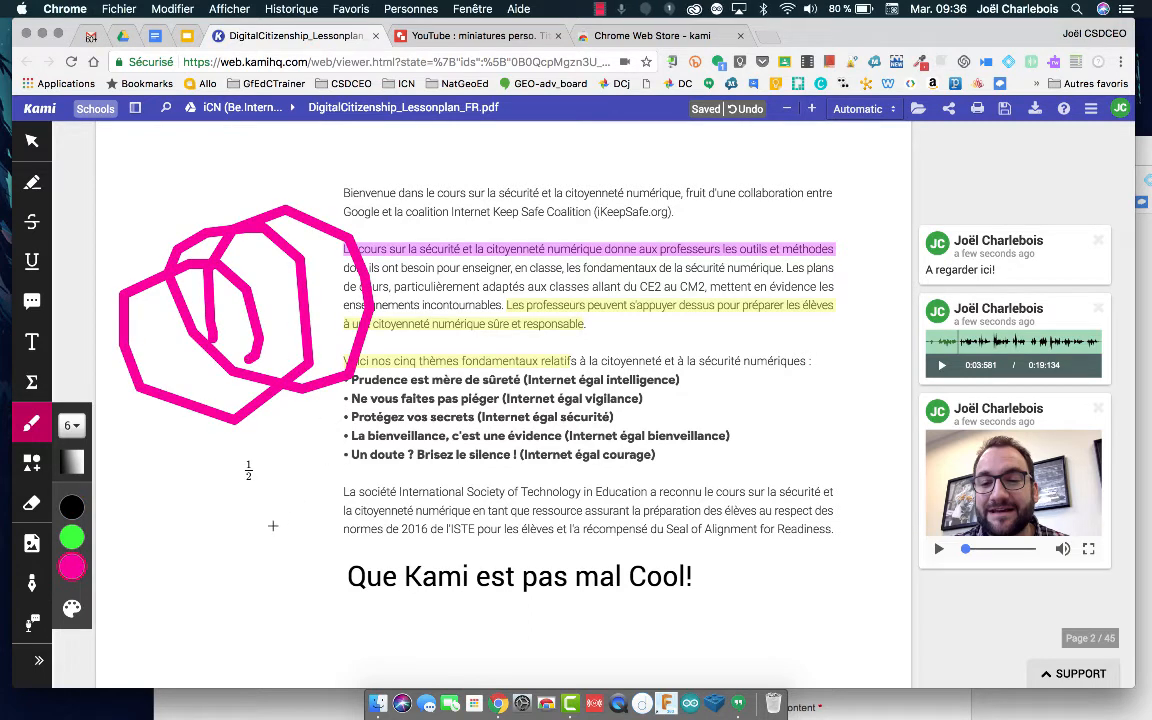
{"action": "mouse_move", "coordinate": [172, 455]}
{"action": "left_mouse_down"}
{"action": "mouse_move", "coordinate": [358, 606]}
{"action": "mouse_move", "coordinate": [630, 625]}
{"action": "left_mouse_up"}
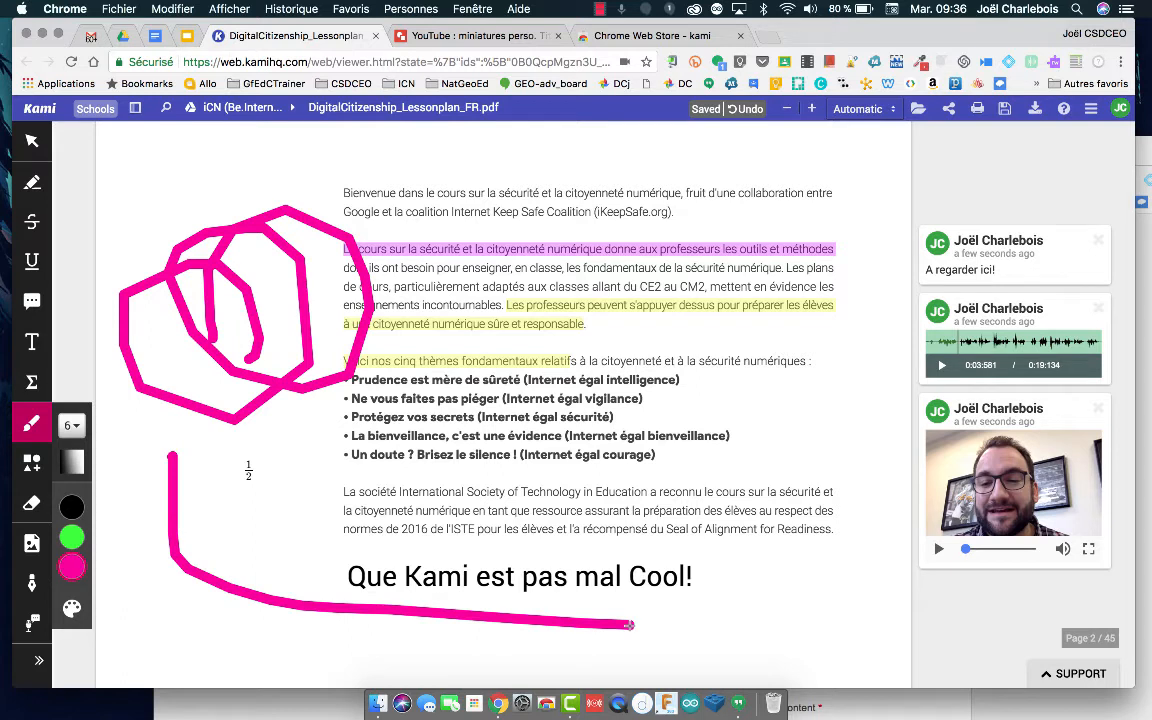
Draw a straight black line of size 6 beneath the bulleted list, and remove it with the Eraser
{"action": "left_click", "coordinate": [32, 463]}
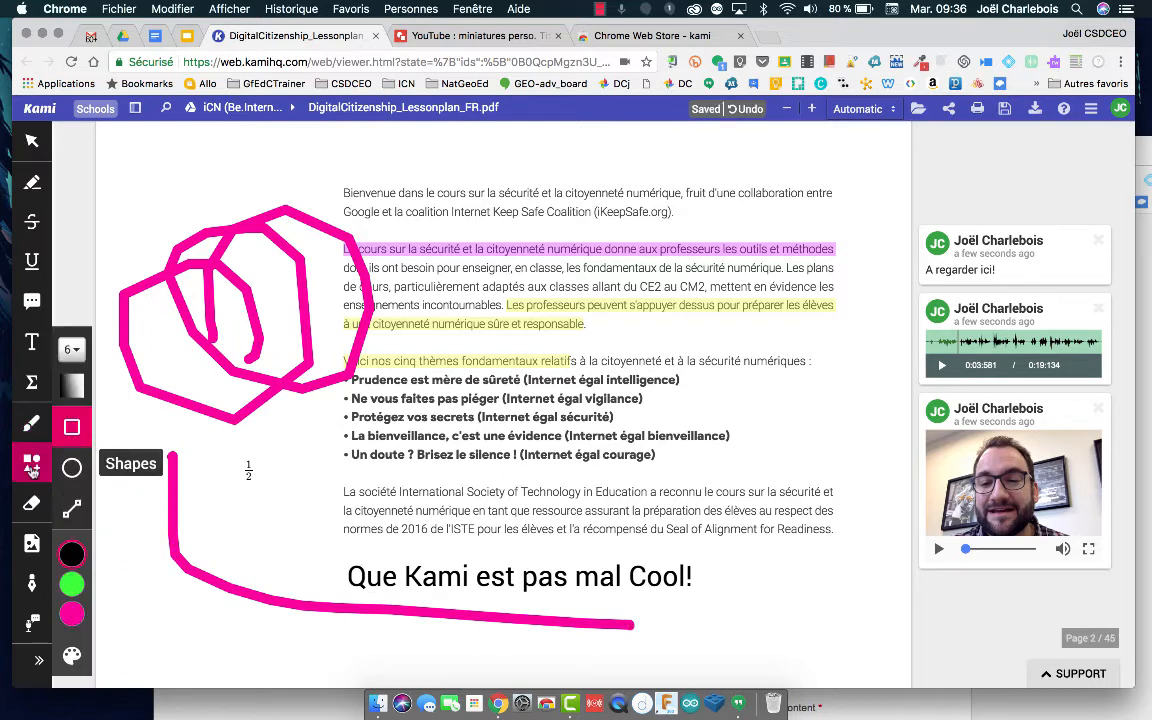
{"action": "left_click", "coordinate": [72, 509]}
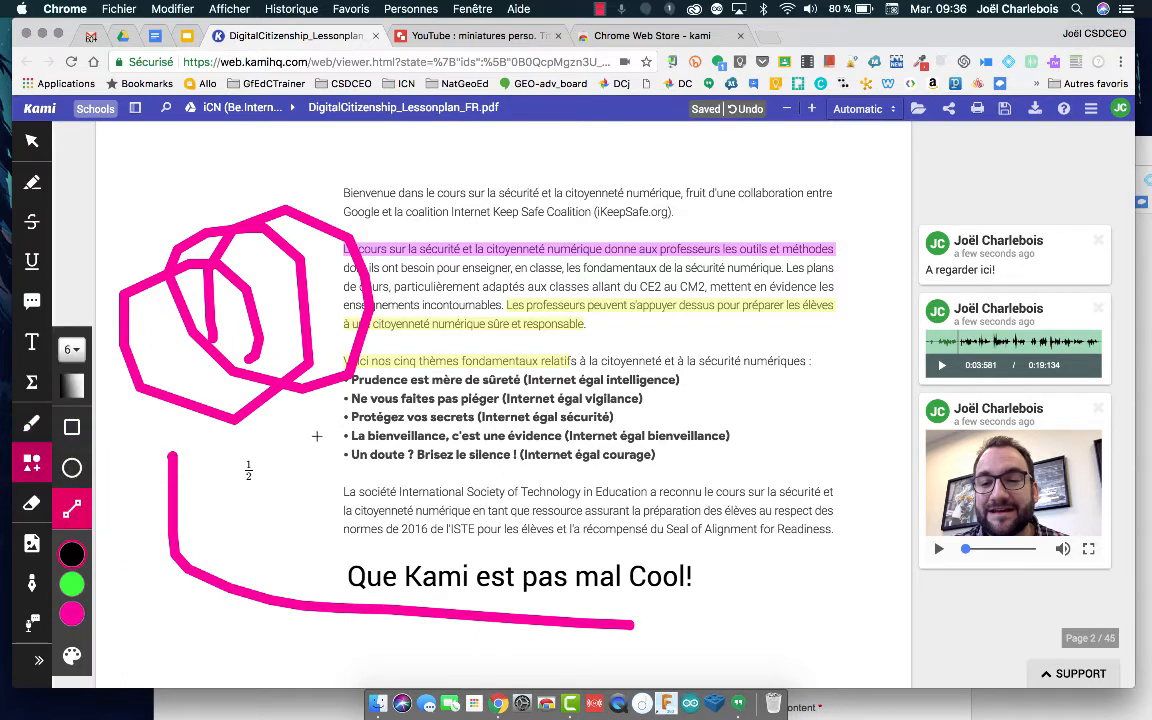
{"action": "mouse_move", "coordinate": [629, 480]}
{"action": "left_mouse_down"}
{"action": "mouse_move", "coordinate": [320, 472]}
{"action": "mouse_move", "coordinate": [345, 476]}
{"action": "left_mouse_up"}
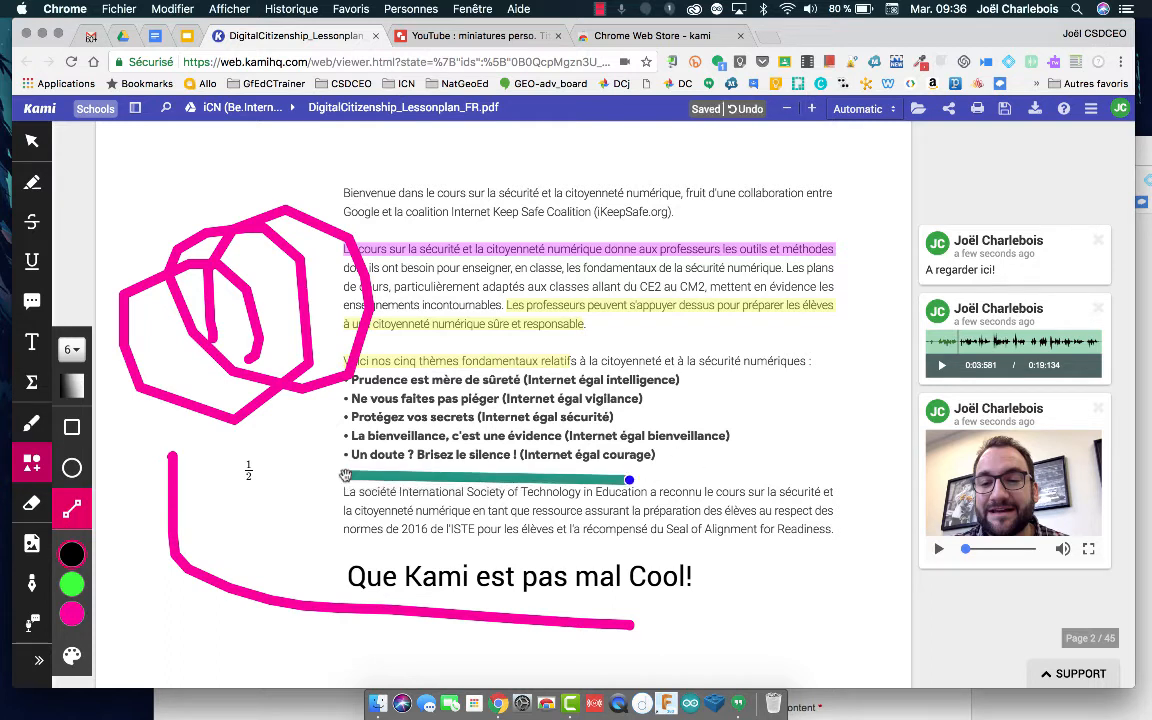
{"action": "left_click", "coordinate": [31, 503]}
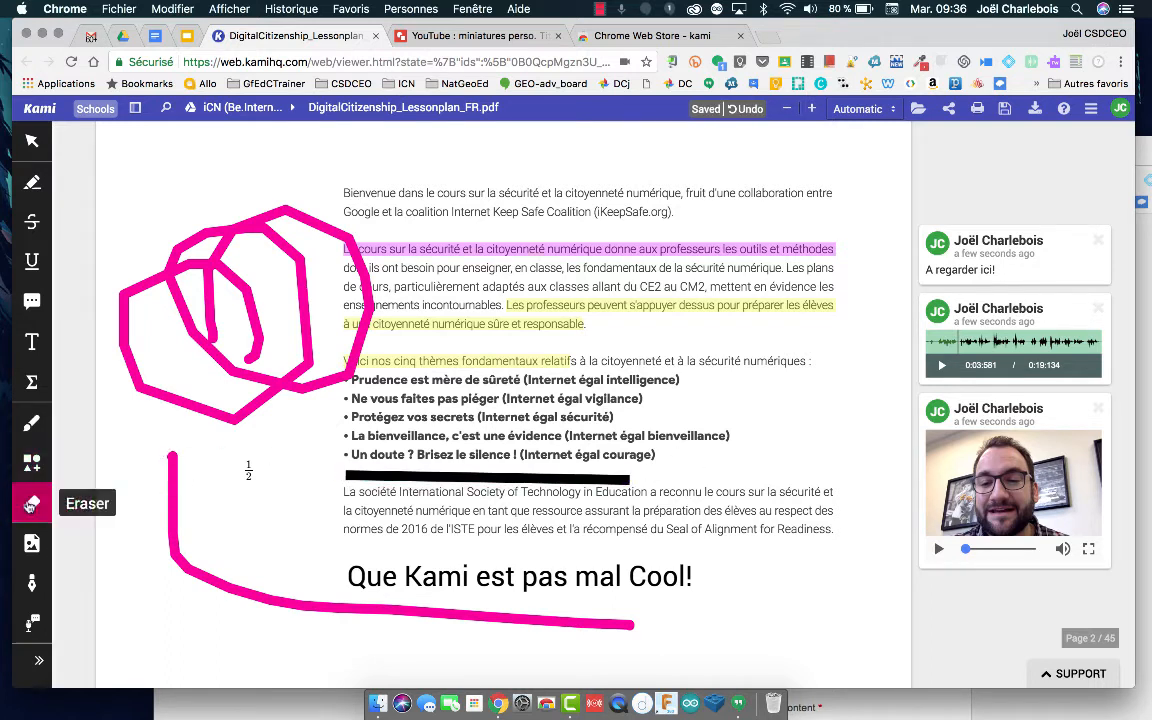
{"action": "left_click", "coordinate": [338, 476]}
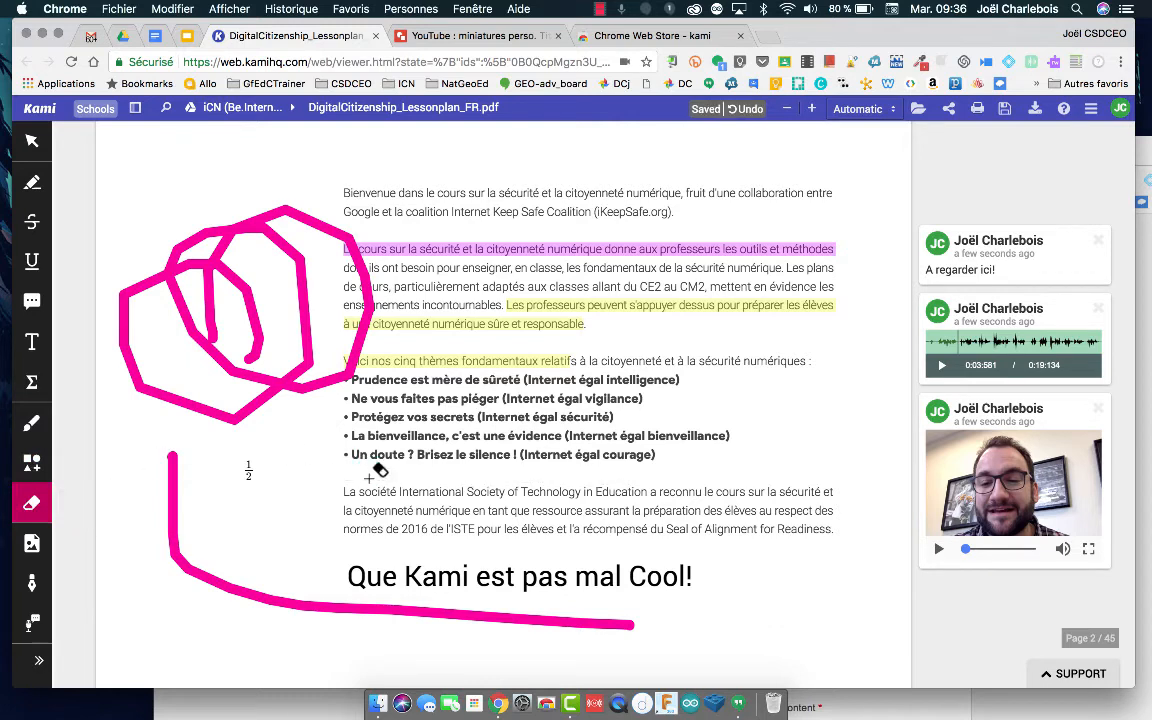
Erase the pink loops in the page's left margin and the pink curve beneath the large text
{"action": "left_click", "coordinate": [233, 418]}
{"action": "left_click", "coordinate": [168, 452]}
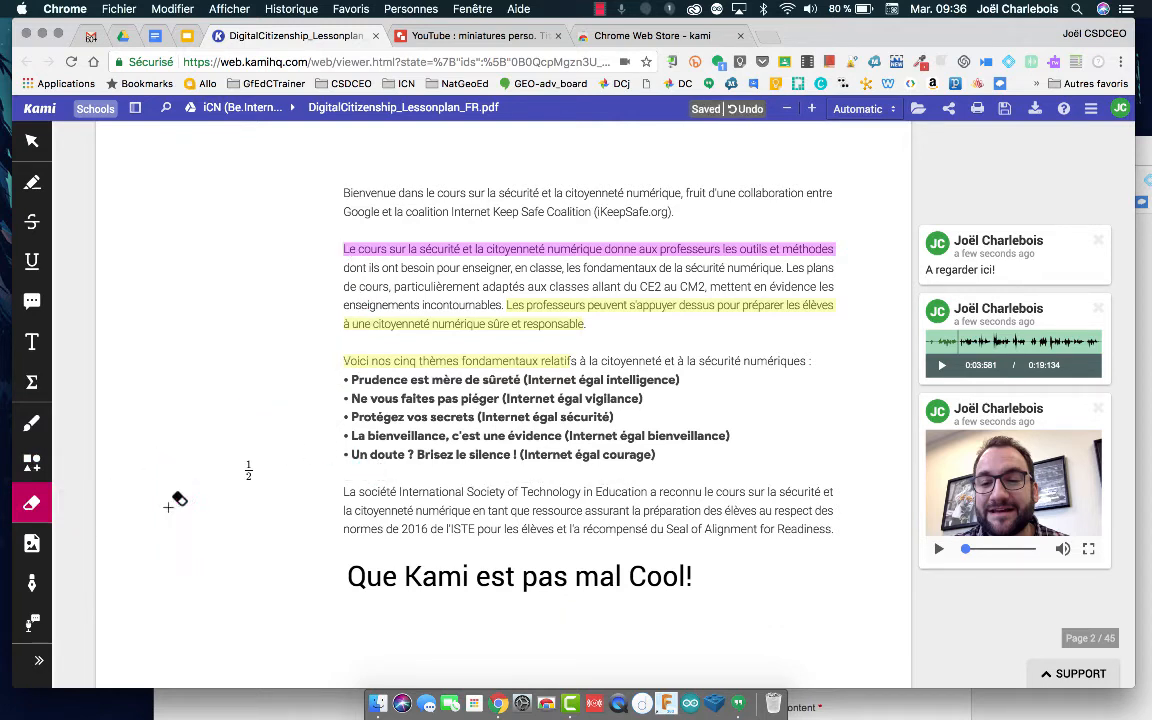
Insert the orange headphones image from the Varorium folder into the page's left margin above the 1/2 fraction, and enlarge it
{"action": "left_click", "coordinate": [32, 546]}
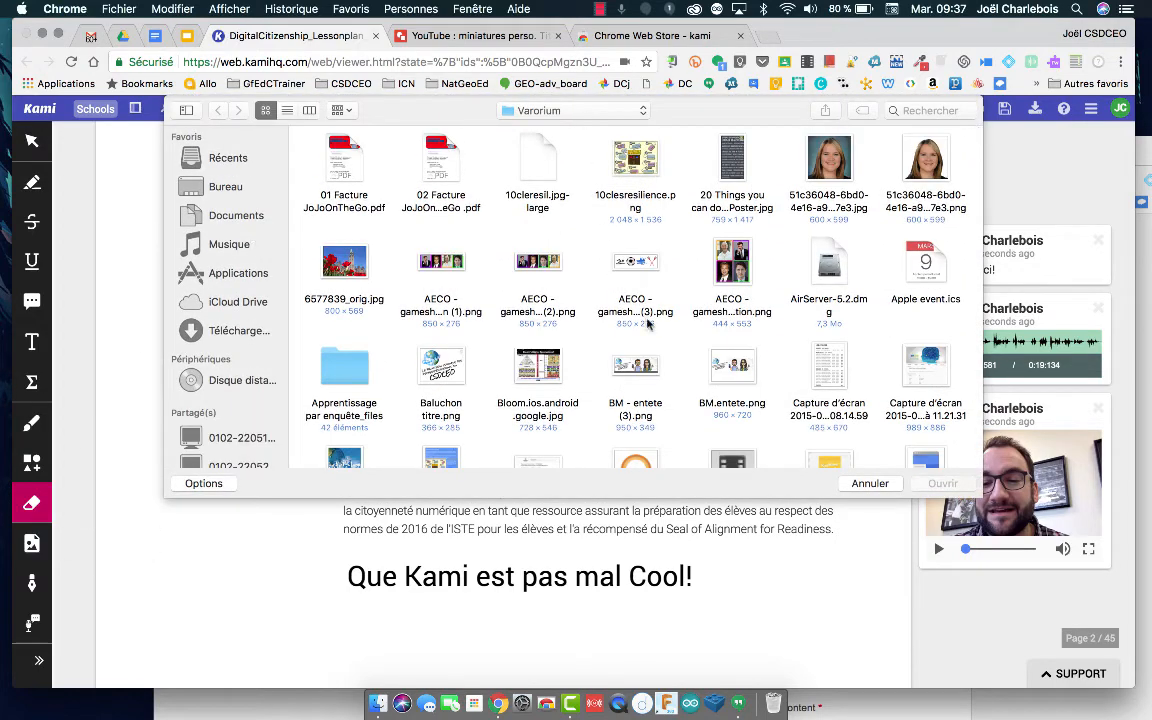
{"action": "scroll", "coordinate": [648, 322], "scroll_direction": "down", "scroll_amount": 5}
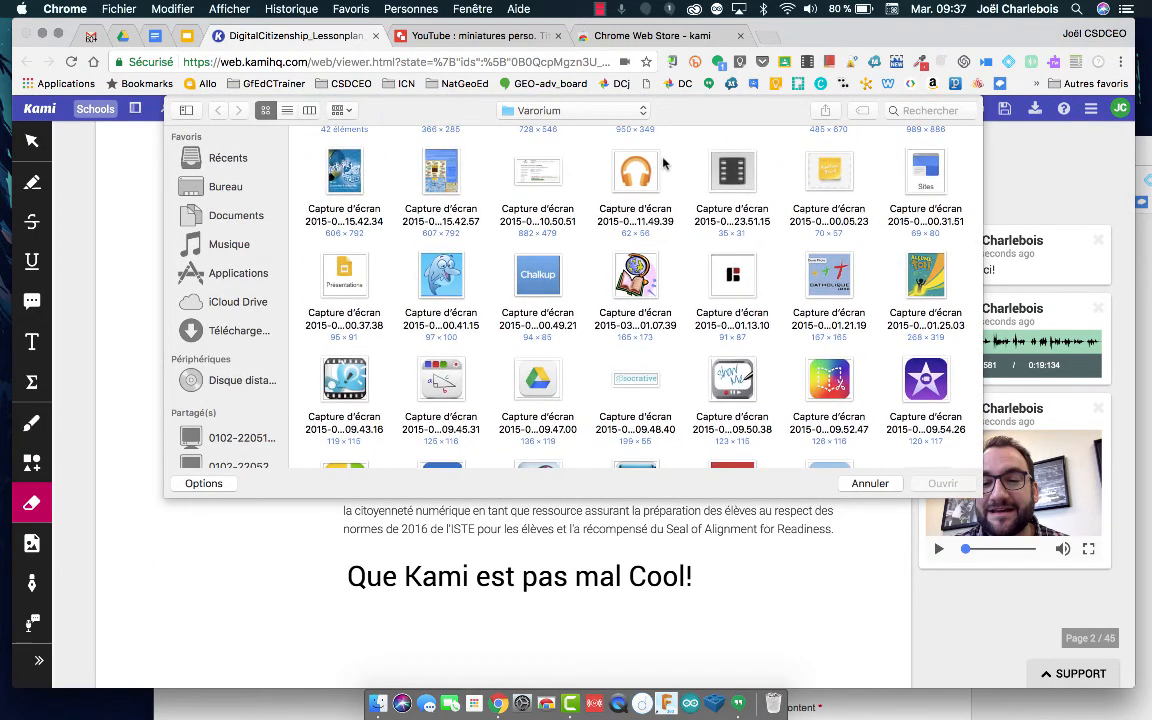
{"action": "double_click", "coordinate": [636, 172]}
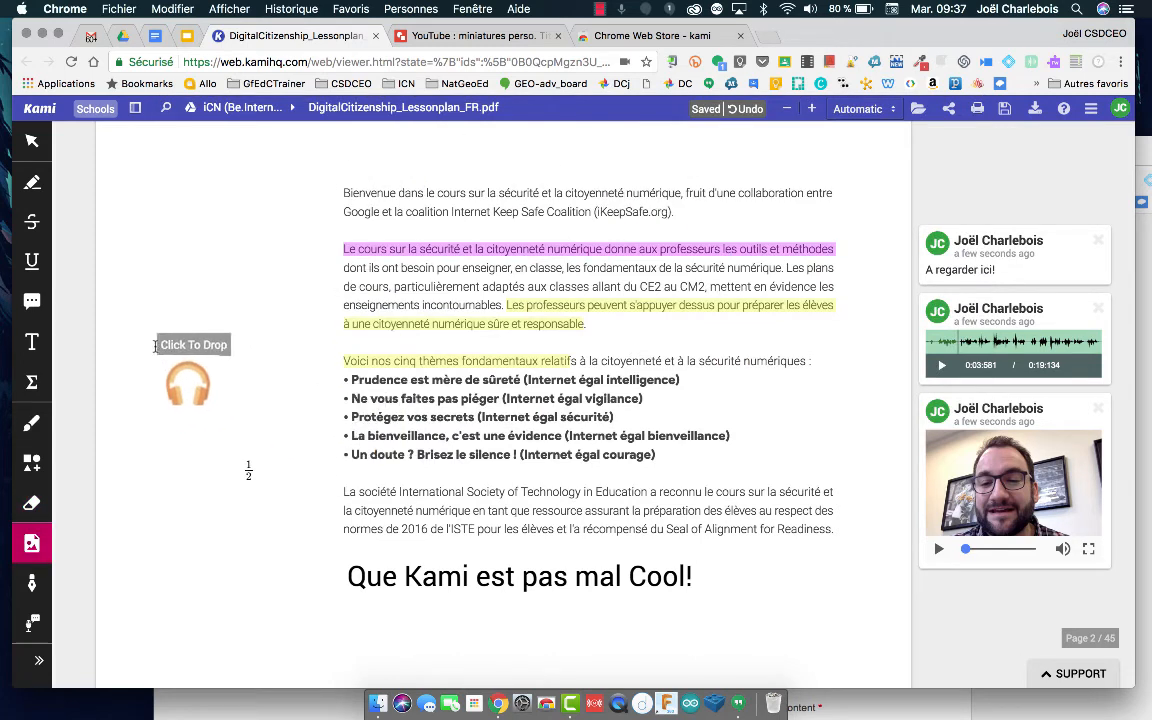
{"action": "left_click", "coordinate": [155, 346]}
{"action": "mouse_move", "coordinate": [186, 363]}
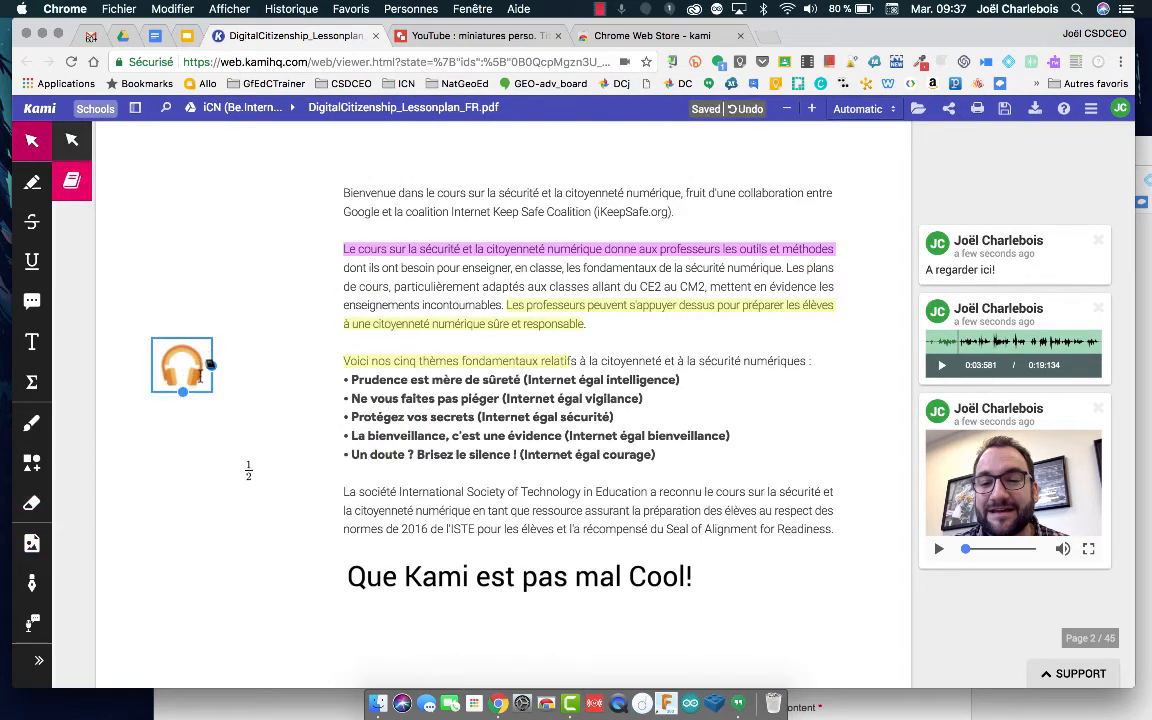
{"action": "left_click_drag", "start_coordinate": [214, 367], "coordinate": [277, 371]}
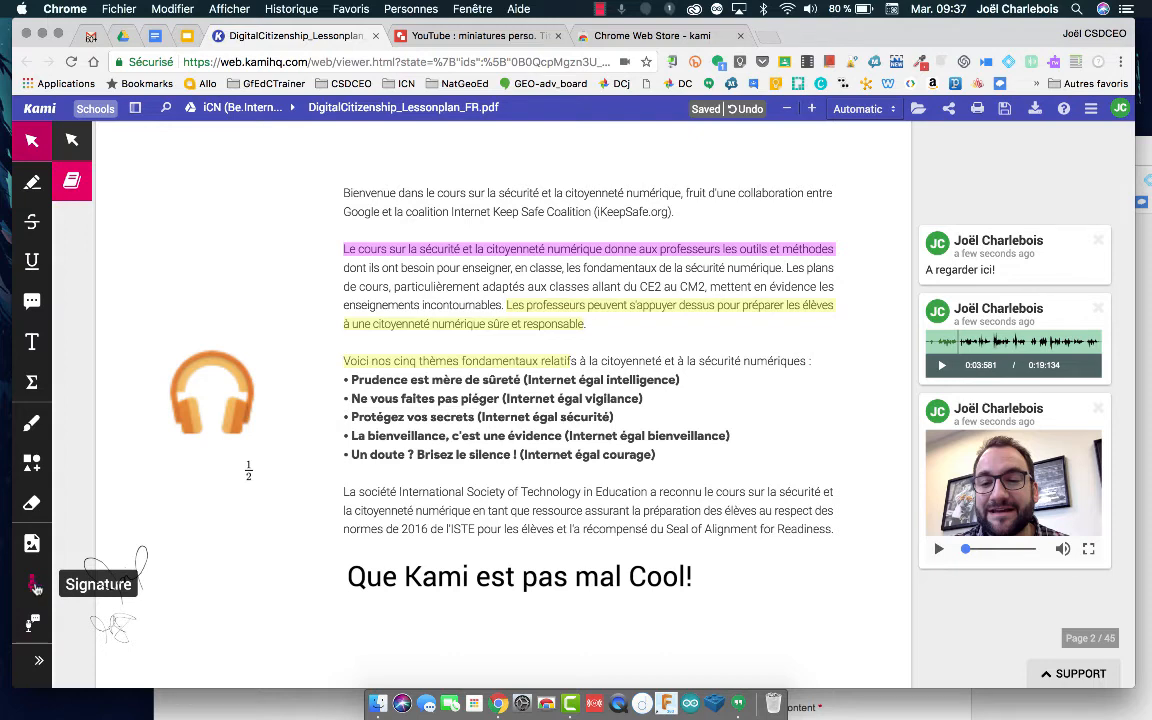
View the saved signatures and the options for adding a new signature, without inserting one
{"action": "left_click", "coordinate": [34, 586]}
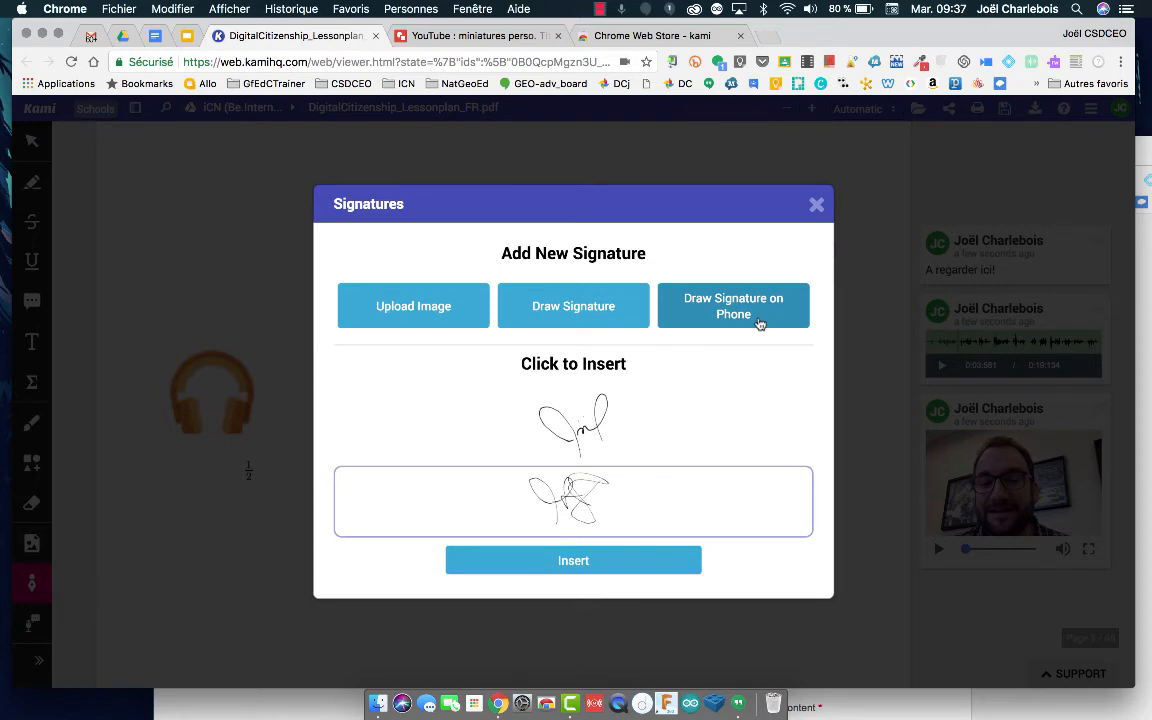
{"action": "left_click", "coordinate": [816, 204]}
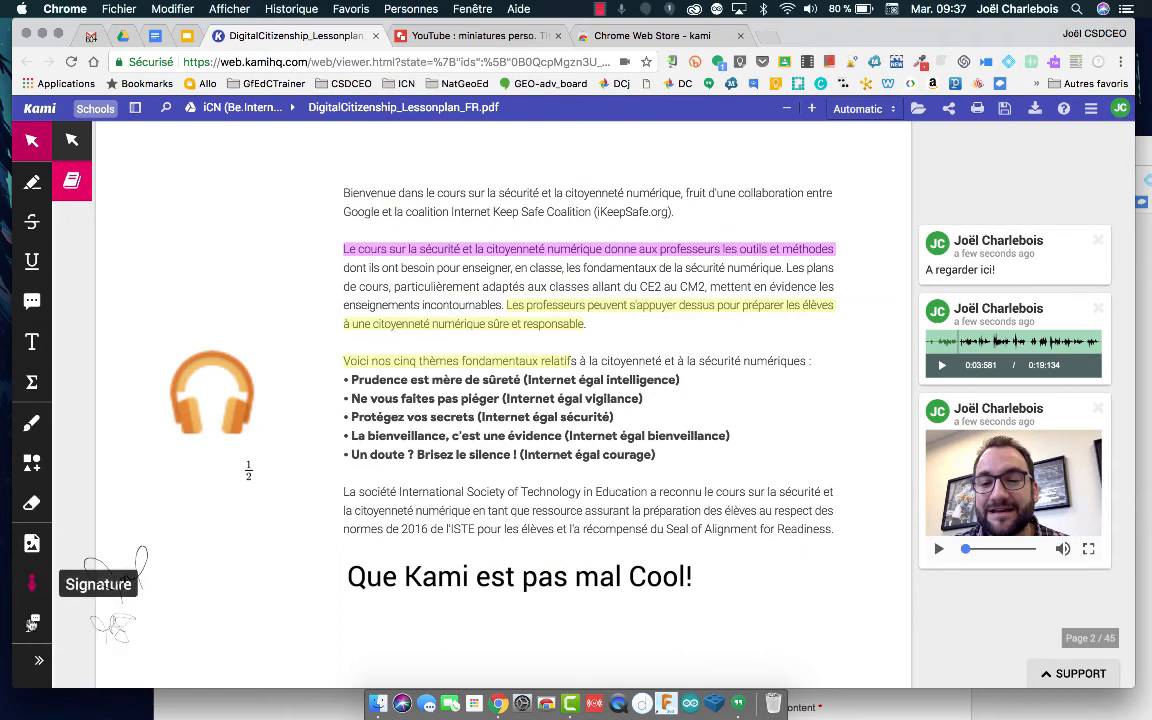
Have the paragraph beginning "La société International Society of Technology in Education" read aloud by the Alex voice at 1.0x speed
{"action": "left_click", "coordinate": [33, 624]}
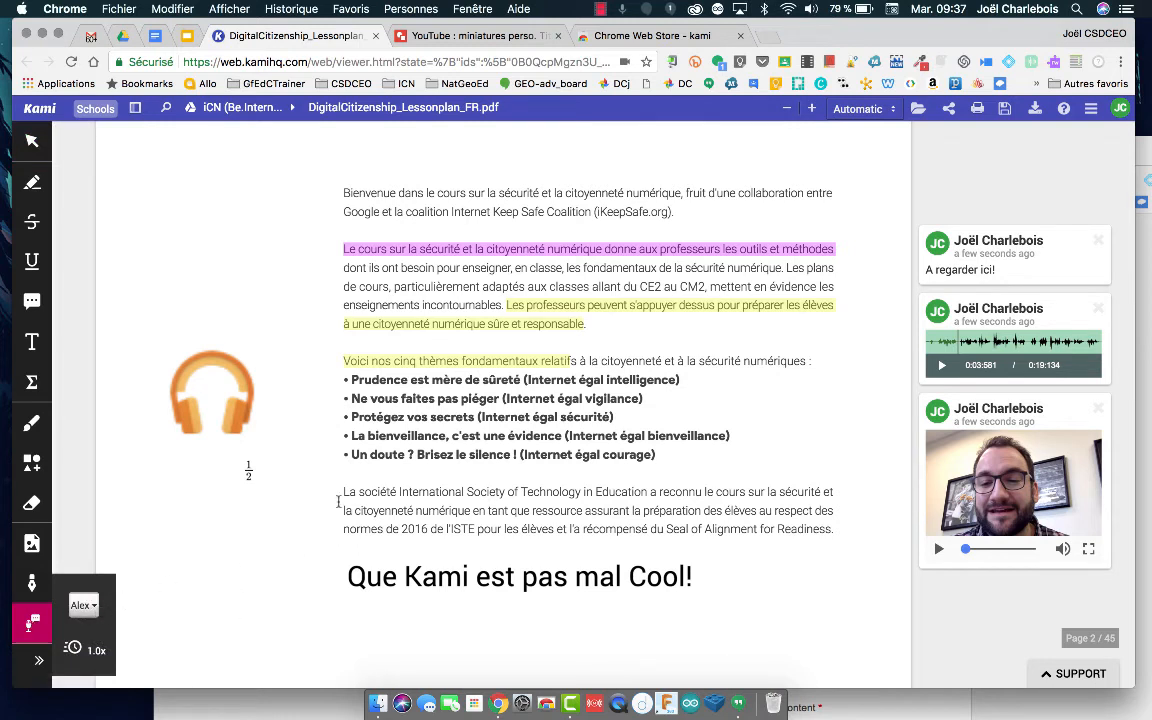
{"action": "left_click_drag", "start_coordinate": [343, 492], "coordinate": [797, 541]}
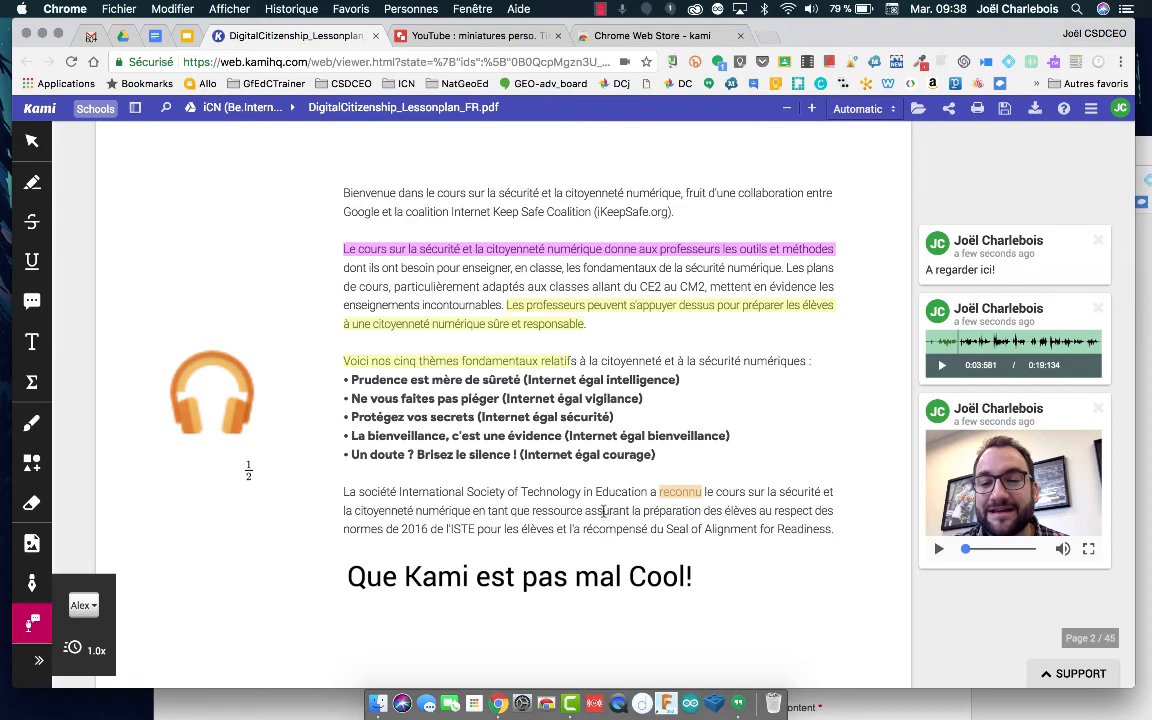
{"action": "scroll", "coordinate": [604, 511], "scroll_direction": "down", "scroll_amount": 2}
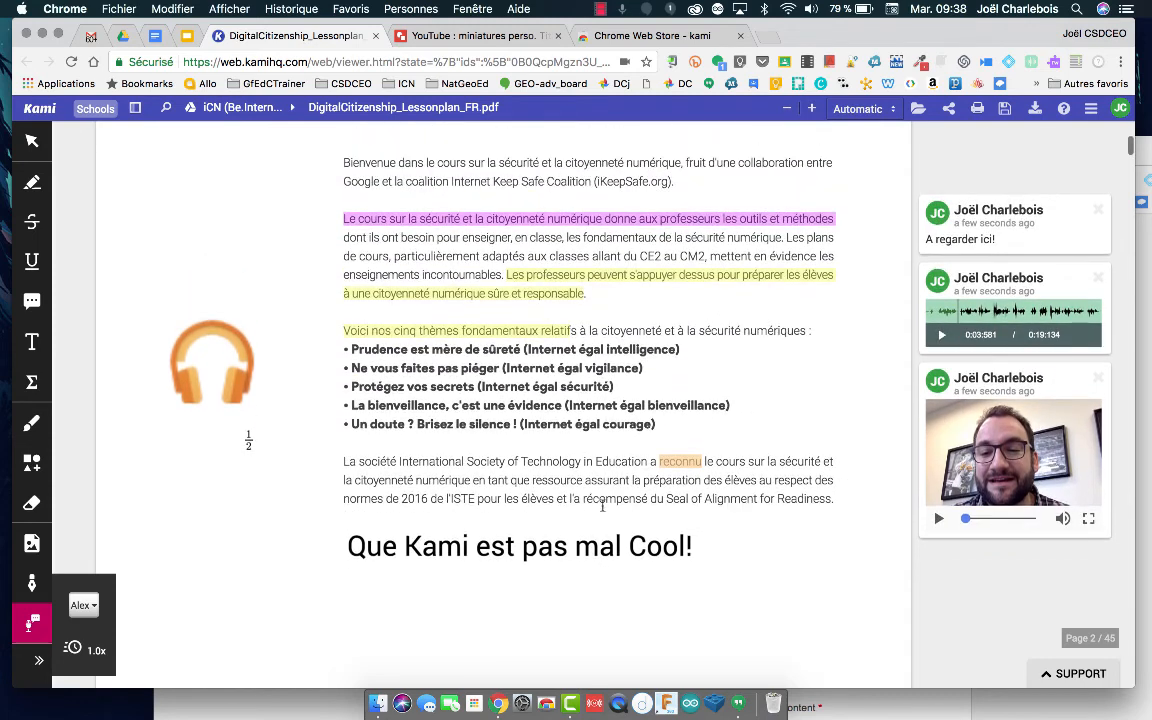
Upload the annotated document to generate a sharing link, review the sharing options and close them
{"action": "left_click", "coordinate": [962, 200]}
{"action": "left_click", "coordinate": [946, 110]}
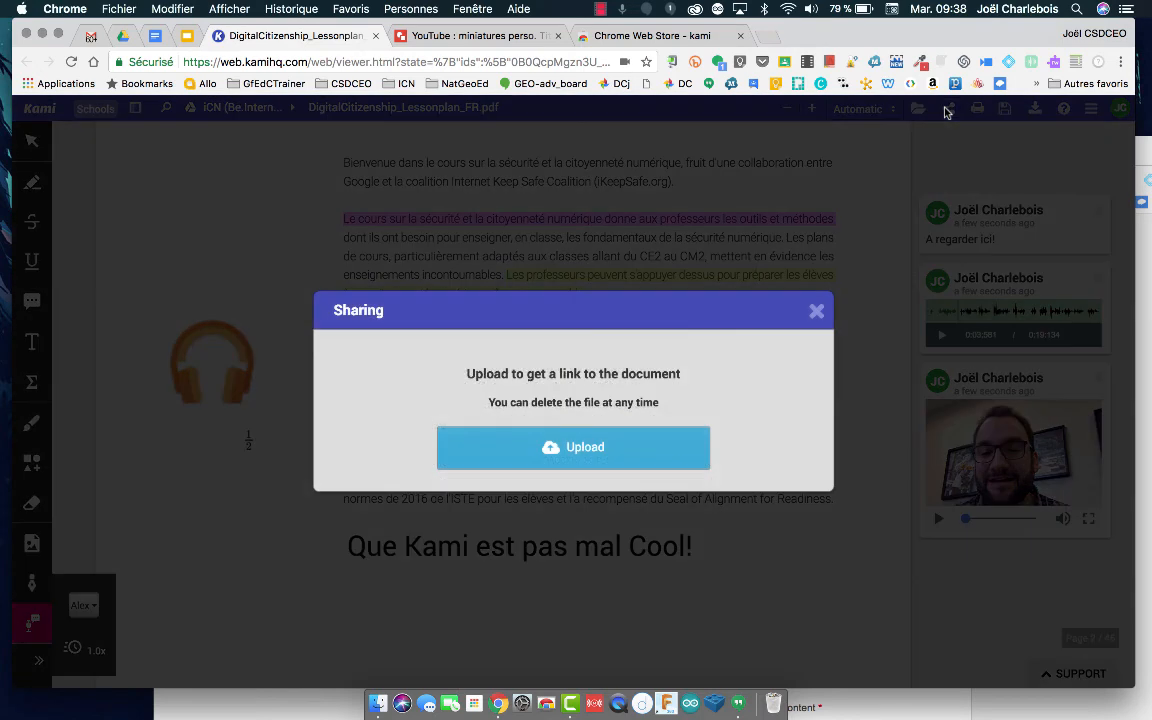
{"action": "left_click", "coordinate": [584, 447]}
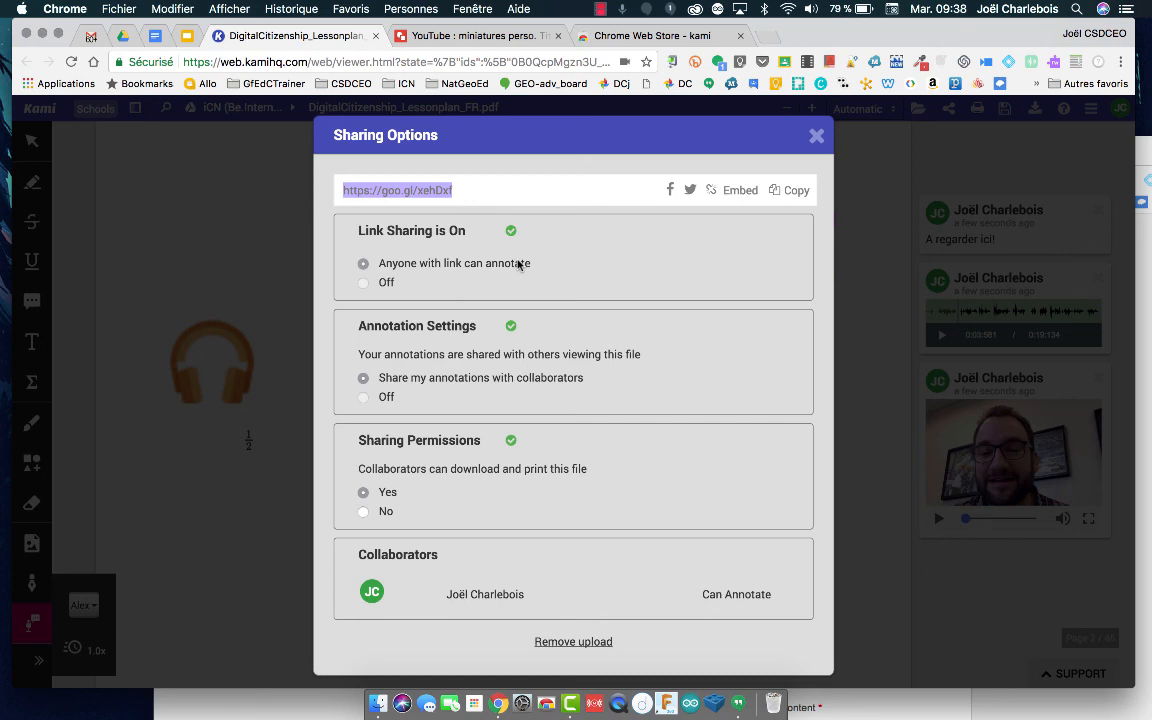
{"action": "left_click", "coordinate": [817, 137]}
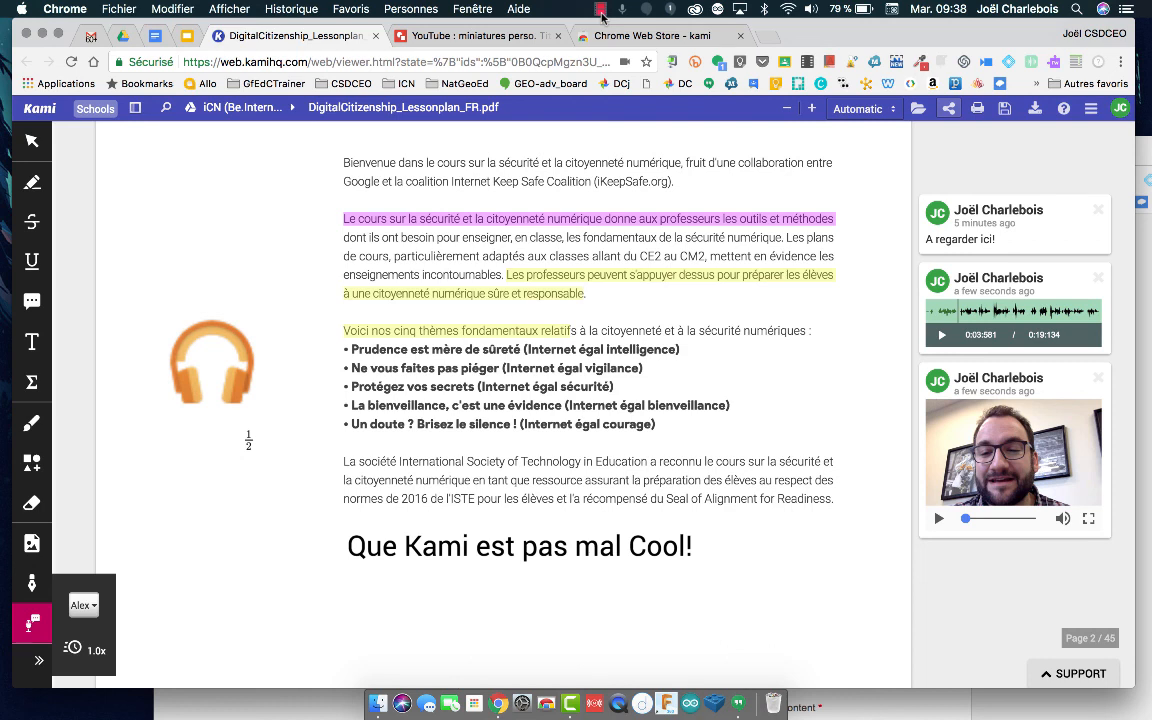
{"action": "left_click", "coordinate": [601, 11]}
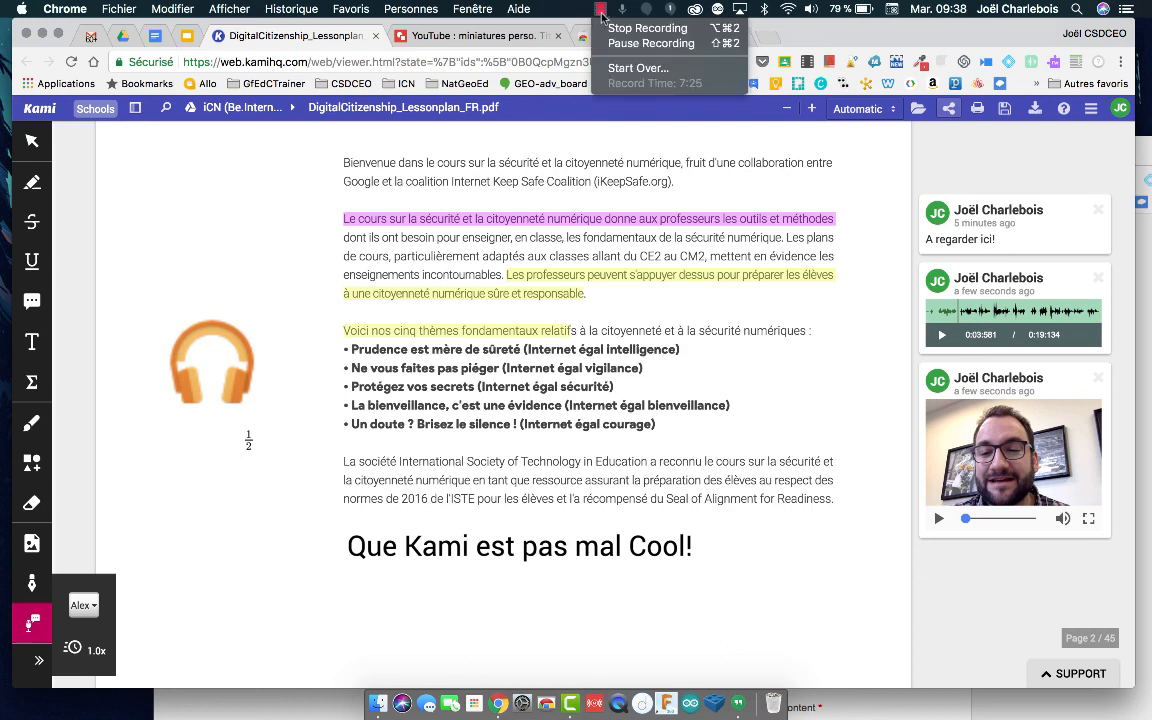